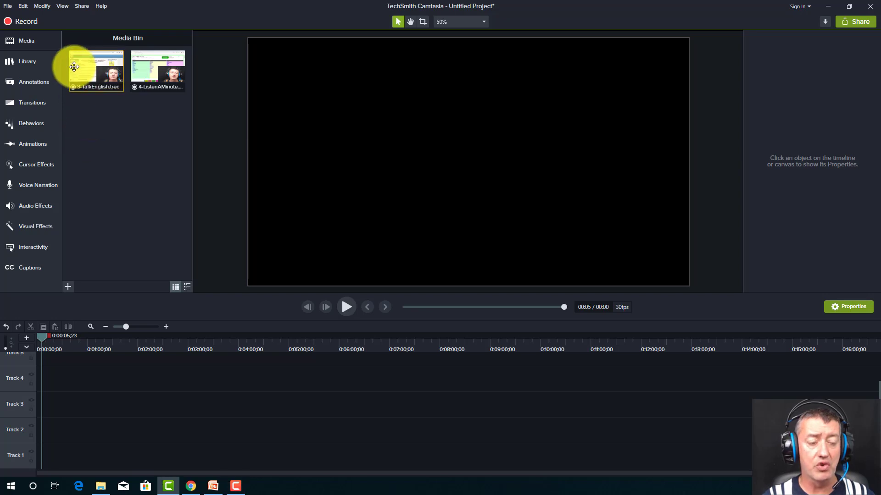
Step: Place the 3-TalkEnglish.trec recording at the start of the timeline and scale it to fit the canvas
left_click_drag(84, 94, 21, 414)
right_click(406, 163)
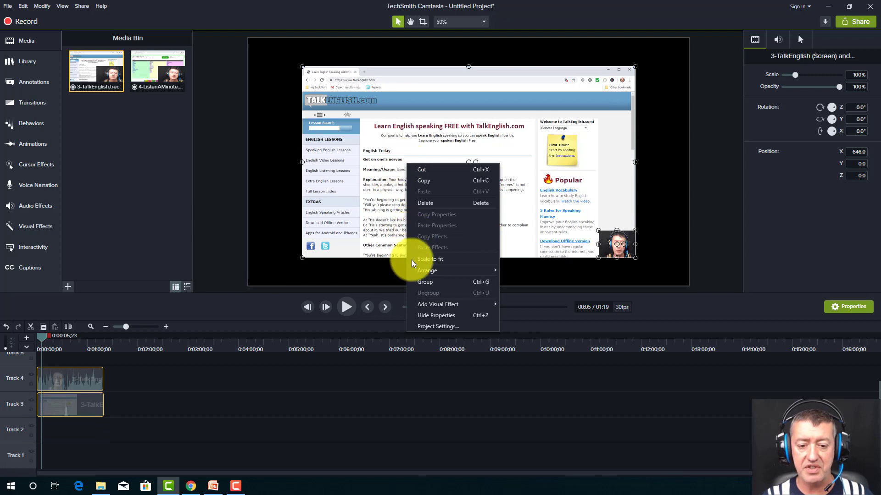
left_click(433, 259)
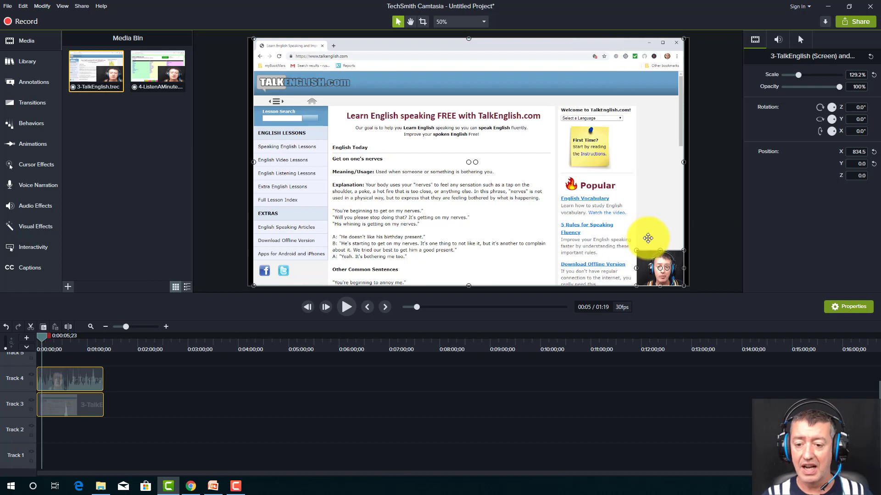
Step: Play the opening seconds of the TalkEnglish recording from the start of the timeline
left_click_drag(43, 339, 17, 340)
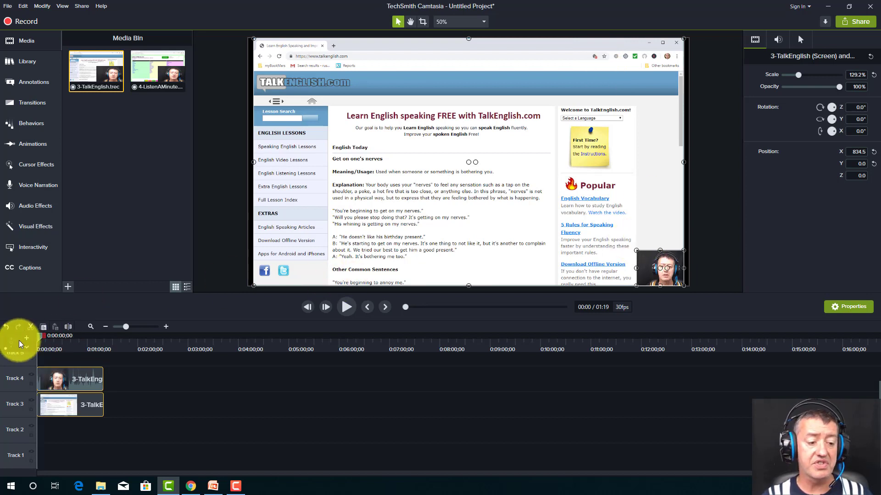
left_click(347, 307)
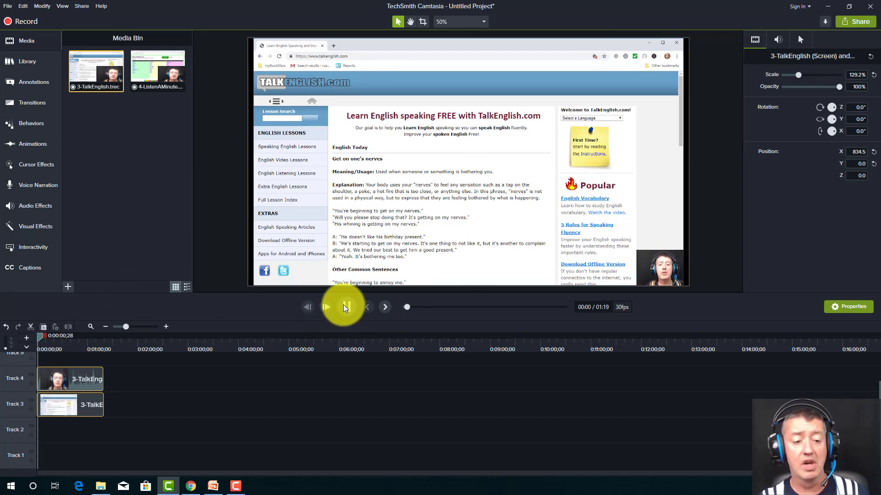
left_click(345, 307)
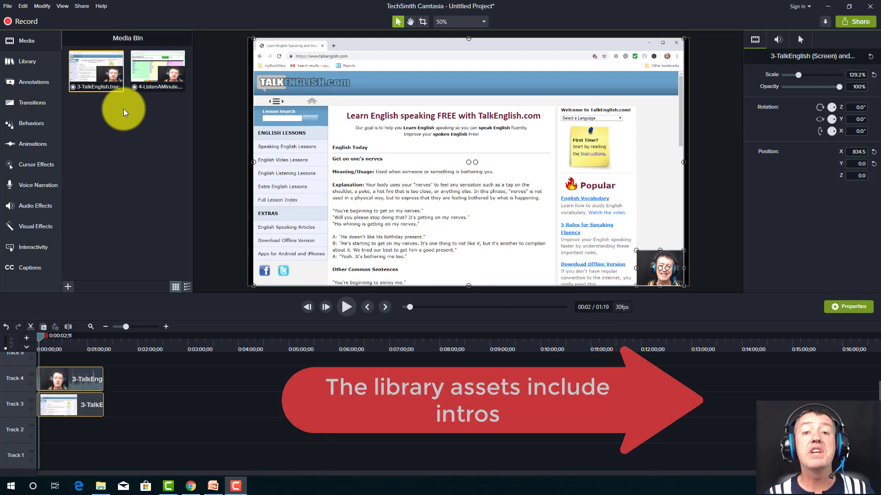
Step: Preview the fadingsquares intro from the Camtasia 2019 library's Intros folder, and close the preview
left_click(24, 61)
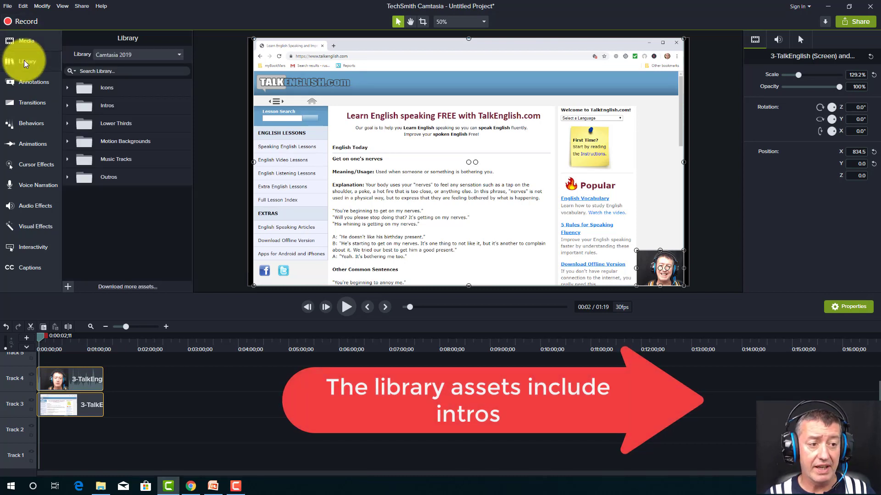
left_click(68, 106)
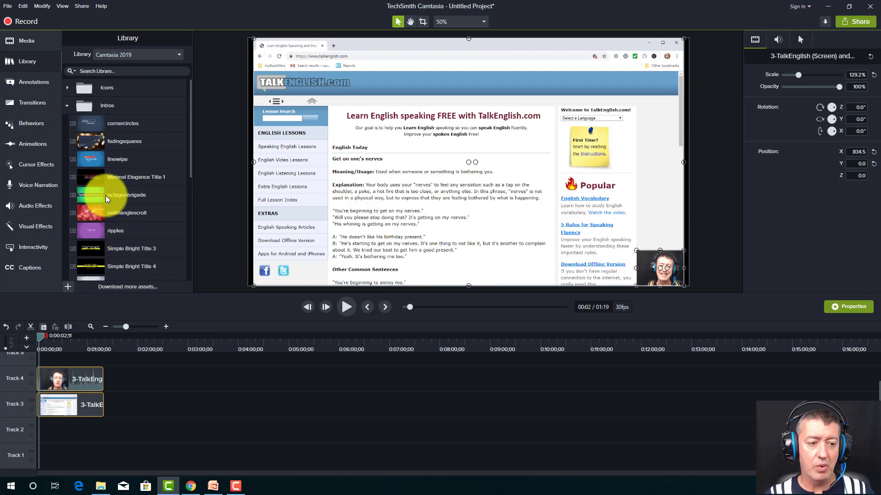
double_click(87, 142)
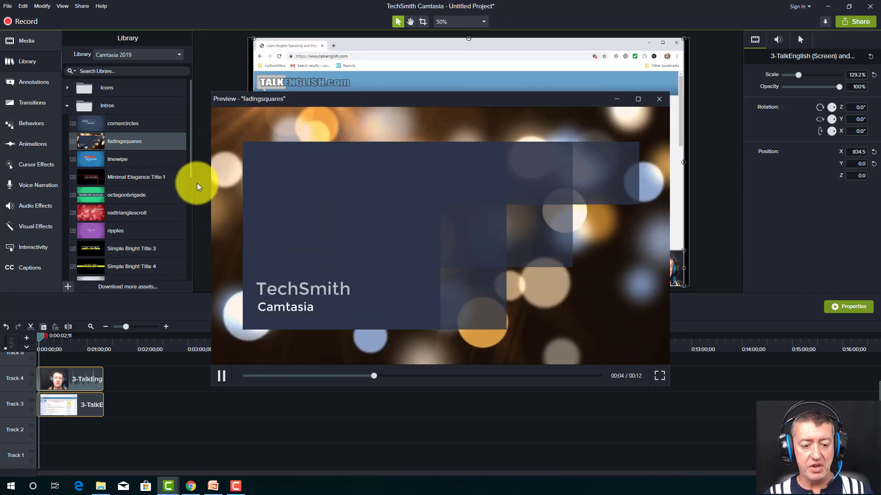
left_click(221, 376)
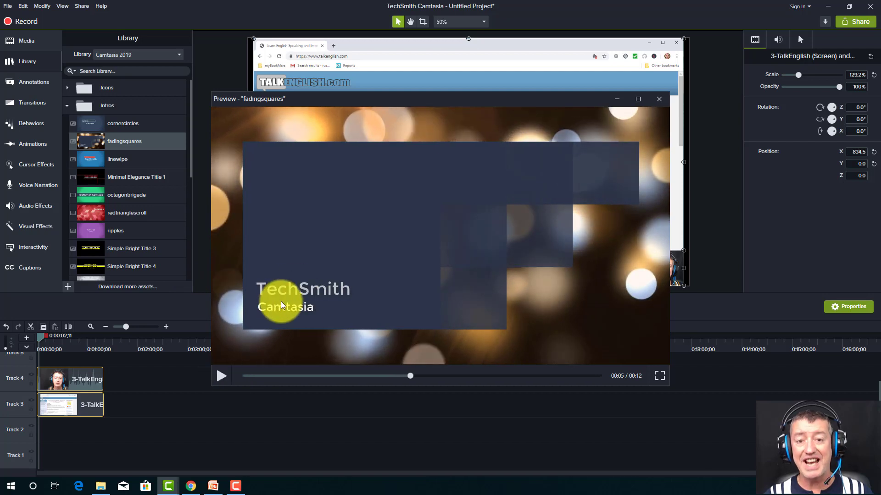
left_click(219, 374)
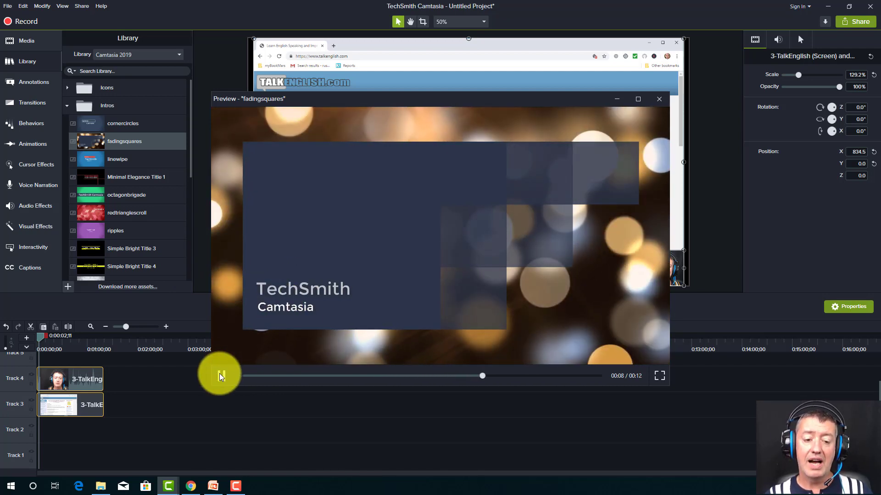
left_click(660, 100)
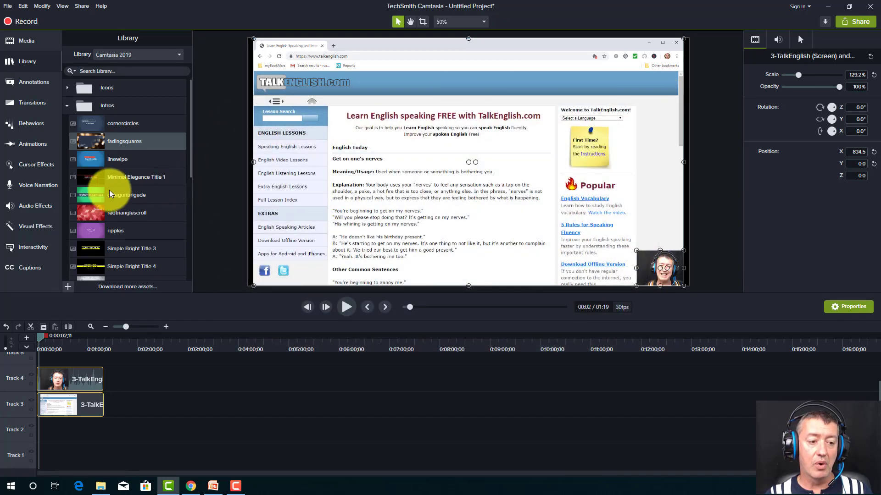
Step: Preview the octagonbrigade and spinningcomputer intros from the library, closing each preview
double_click(91, 198)
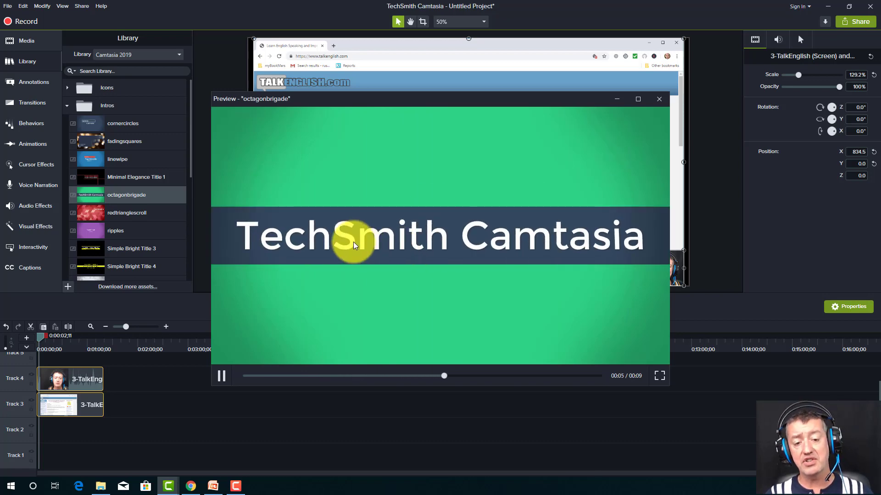
left_click(221, 376)
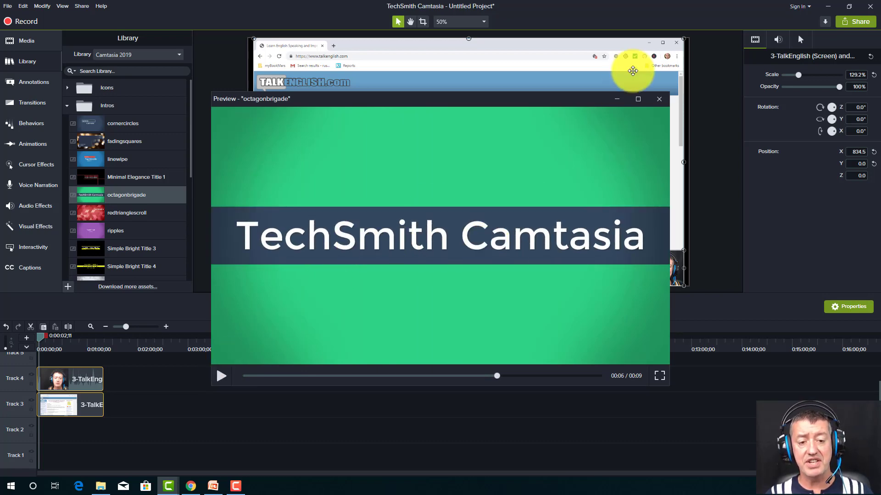
left_click(658, 99)
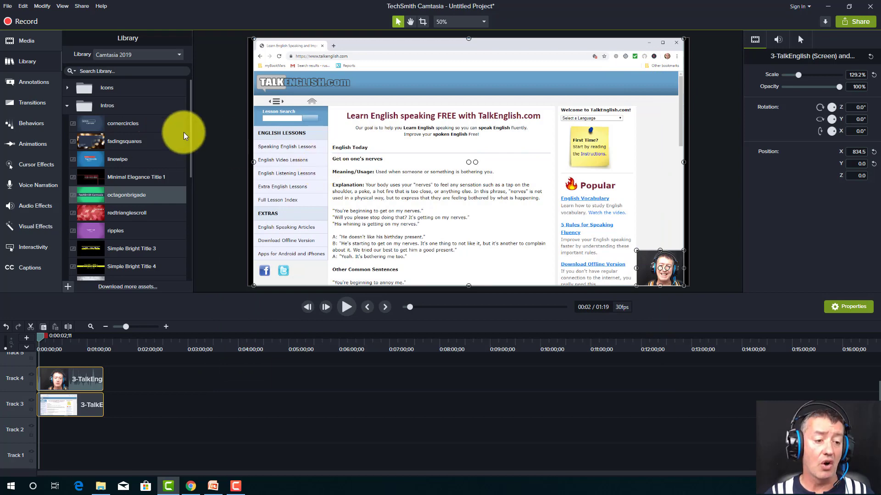
left_click_drag(189, 134, 186, 187)
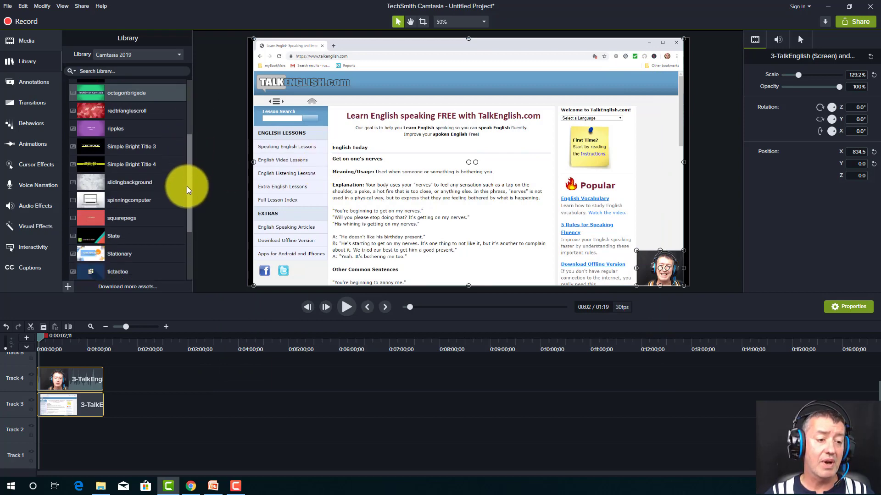
double_click(85, 196)
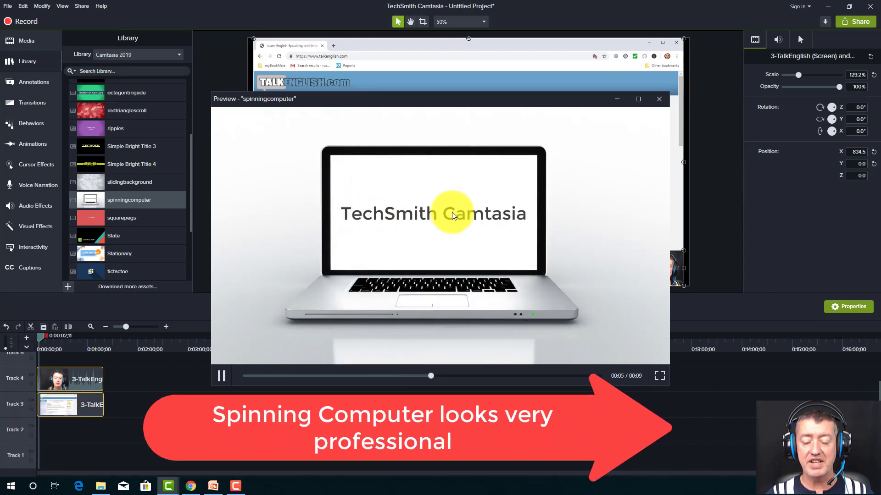
left_click(222, 377)
left_click(662, 100)
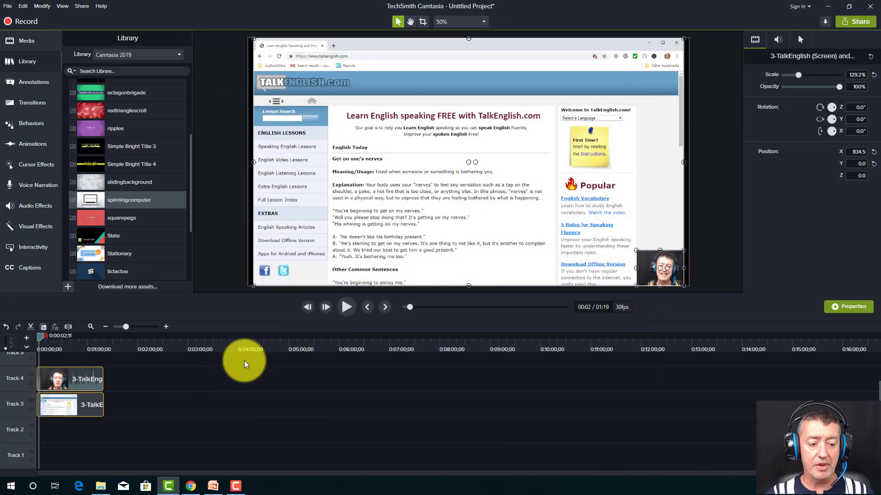
Step: Insert the spinningcomputer intro at the start of Track 3, with the TalkEnglish camera and screen clips placed directly after it
left_click_drag(139, 361, 76, 428)
left_click_drag(69, 380, 194, 376)
left_click_drag(95, 205, 89, 397)
left_click_drag(36, 397, 32, 396)
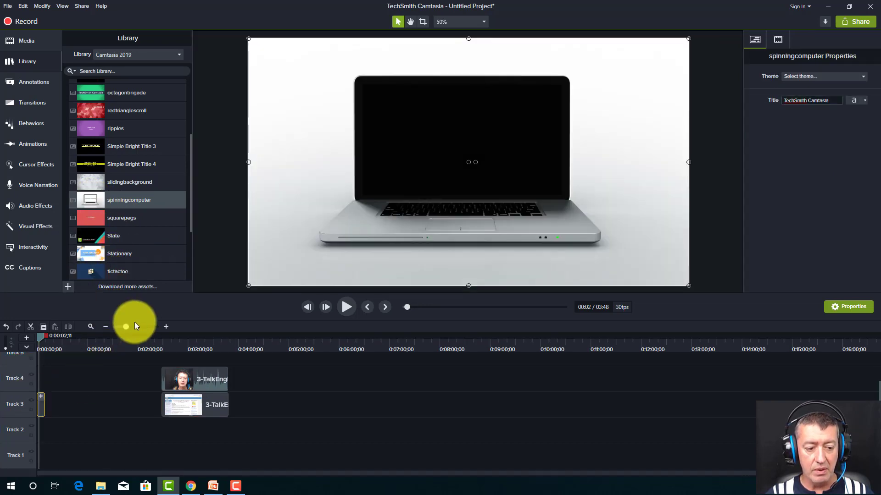
left_click_drag(127, 326, 135, 326)
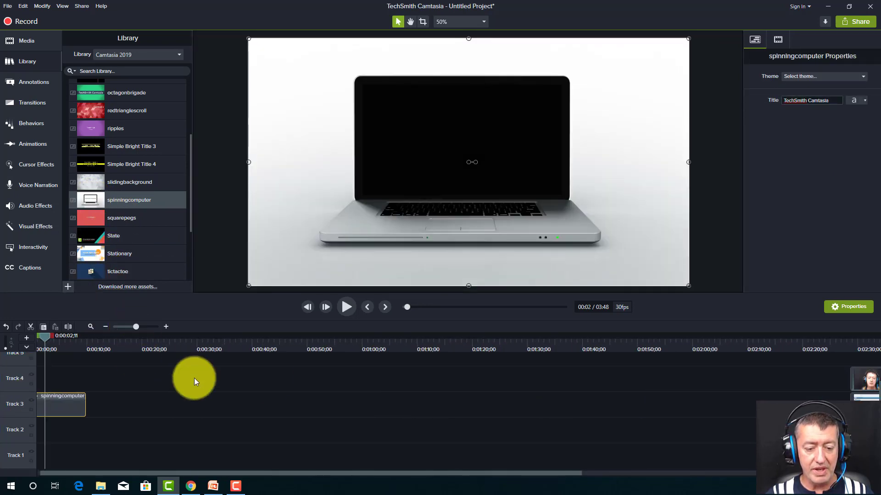
left_click_drag(856, 377, 94, 379)
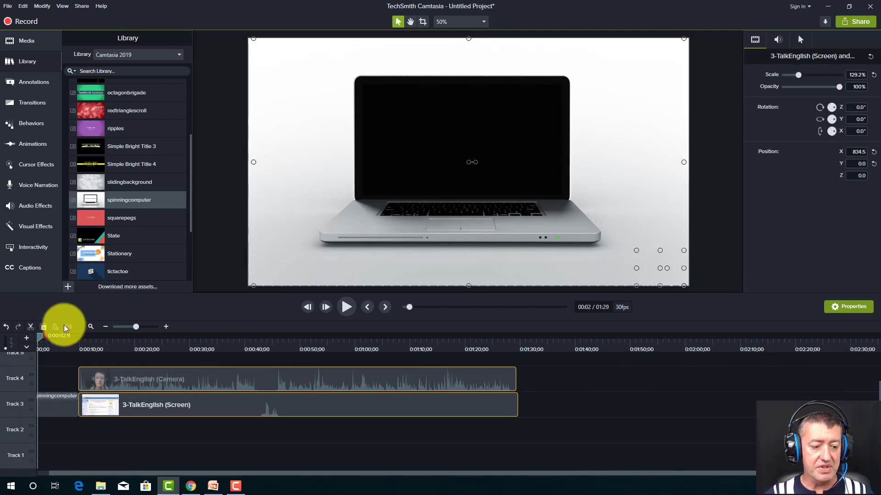
Step: Play the intro until its title shows, and replace the title text with "TeacherTrainingVideos.Com"
left_click(347, 306)
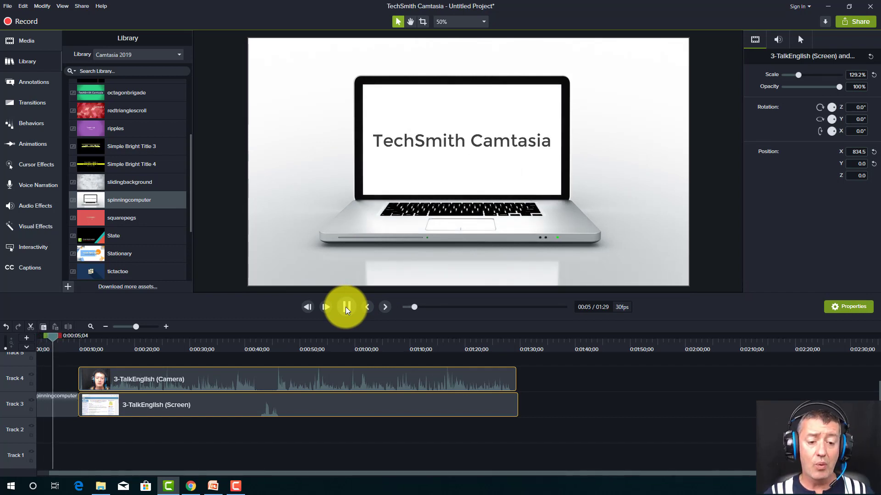
left_click(431, 269)
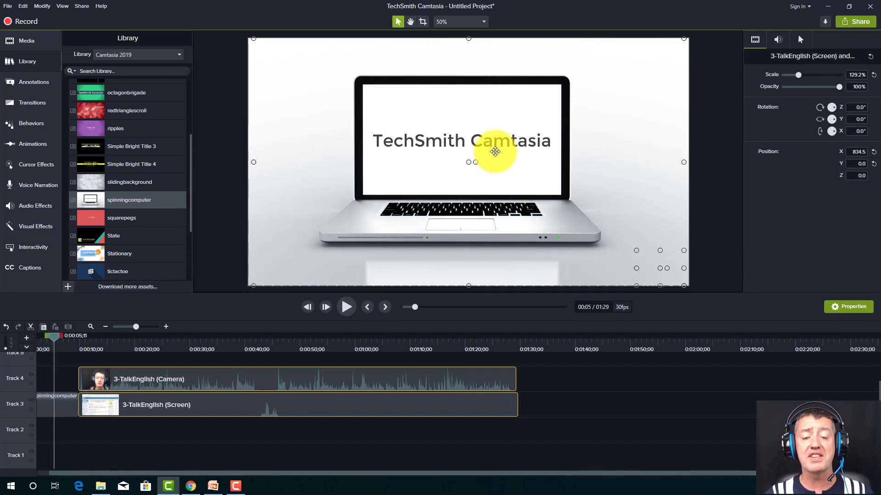
double_click(499, 144)
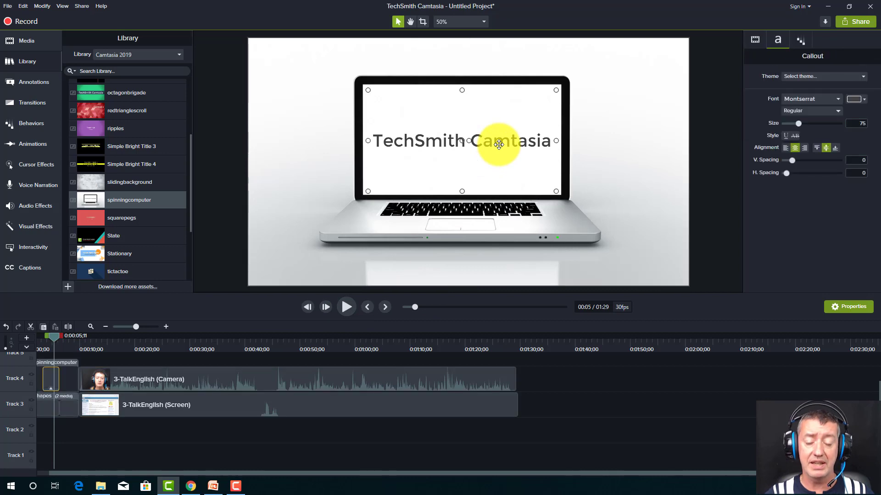
type("Teah")
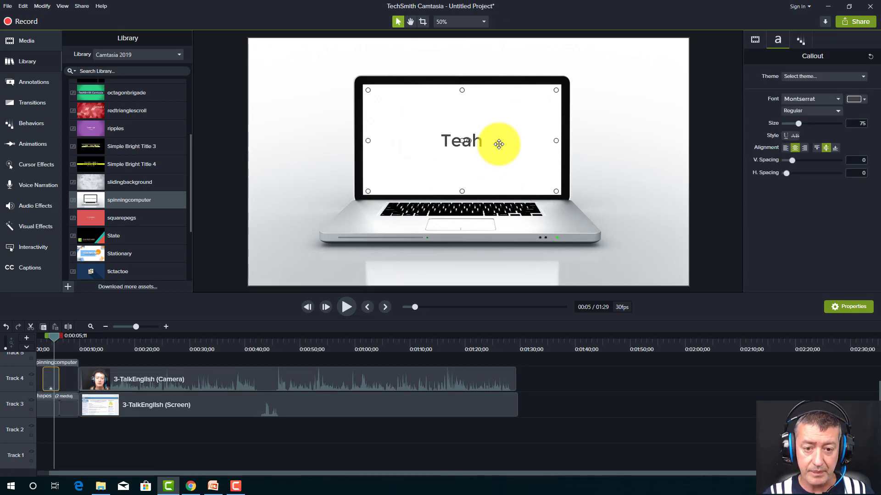
key("BackSpace")
type("ch")
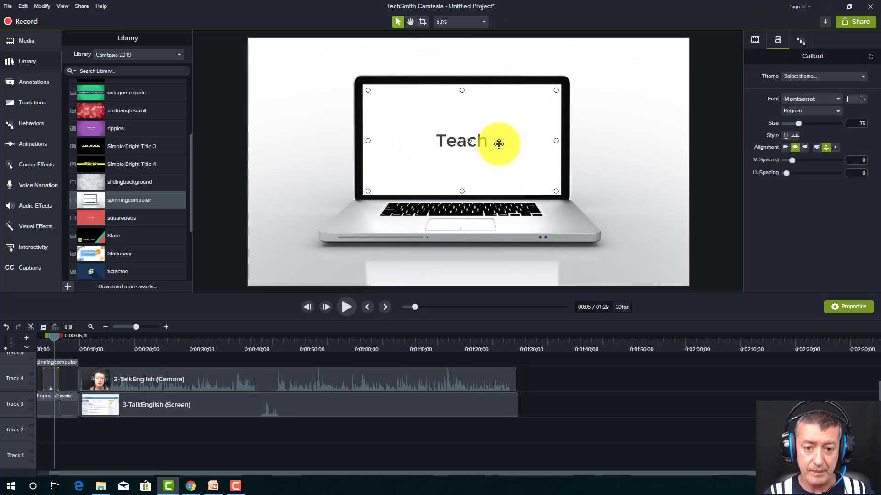
type("erTrainingVid")
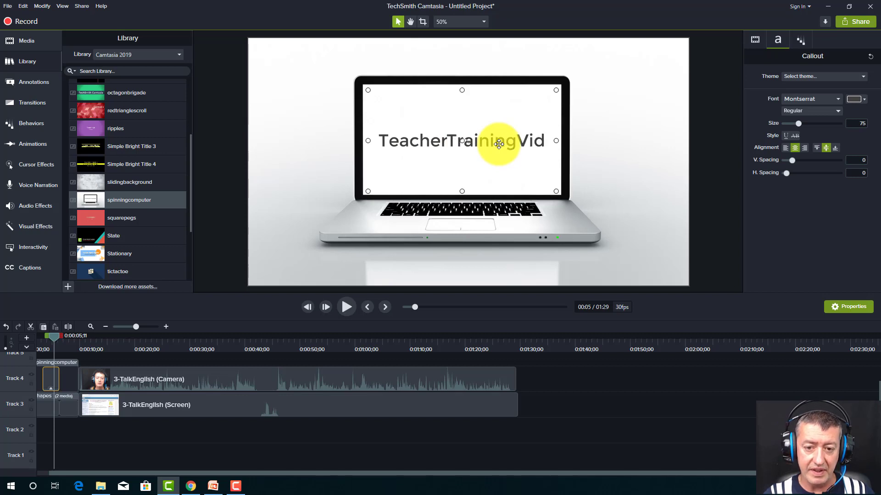
type("eos.Com")
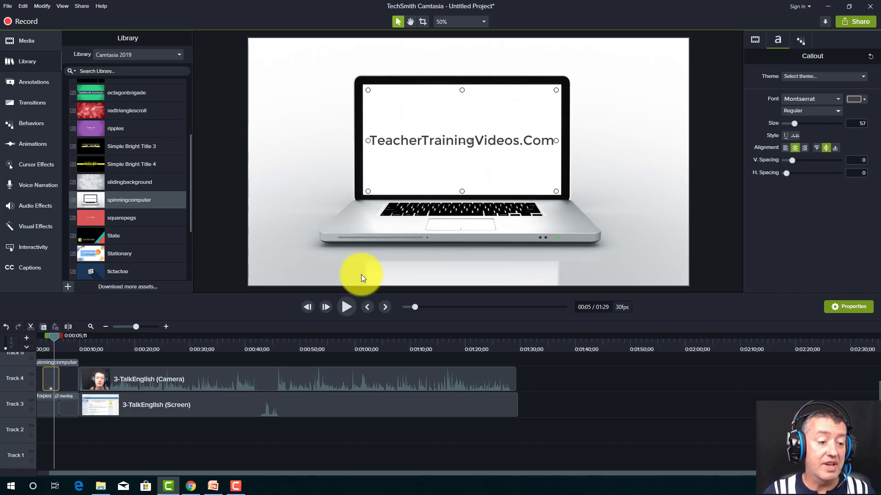
Step: Play the timeline from the start through the intro and into the TalkEnglish recording
left_click_drag(53, 338, 18, 343)
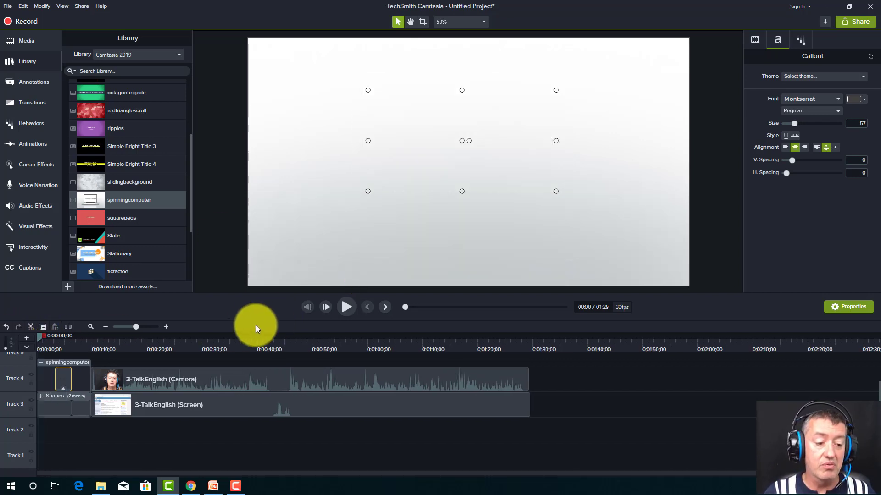
left_click(346, 307)
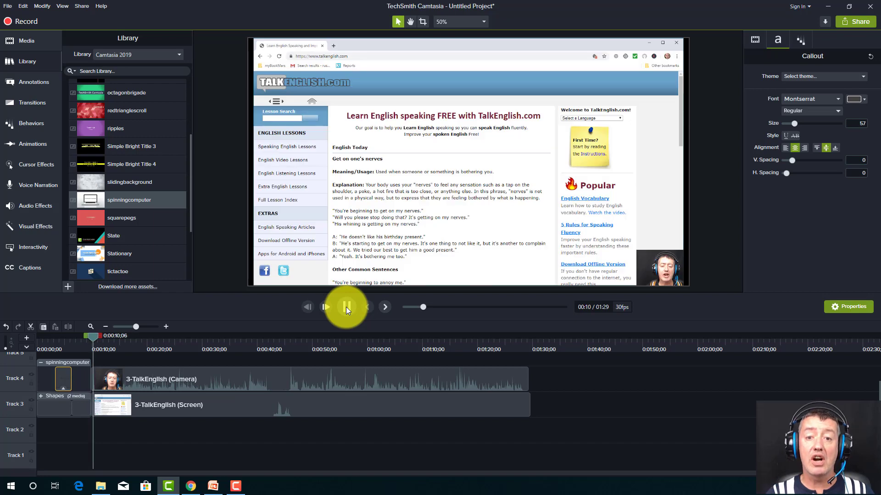
left_click(345, 306)
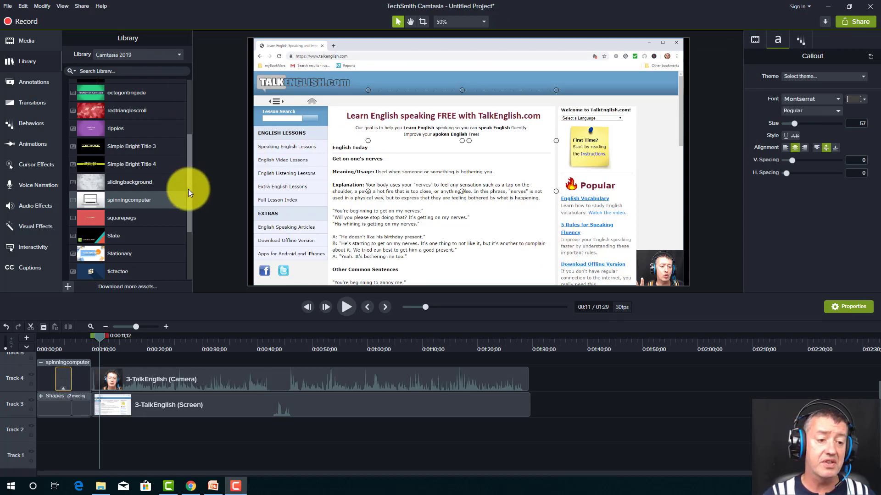
Step: Collapse the Intros folder and preview the gearsofsteel track from the library's Music Tracks, then close the preview
left_click_drag(188, 186, 184, 115)
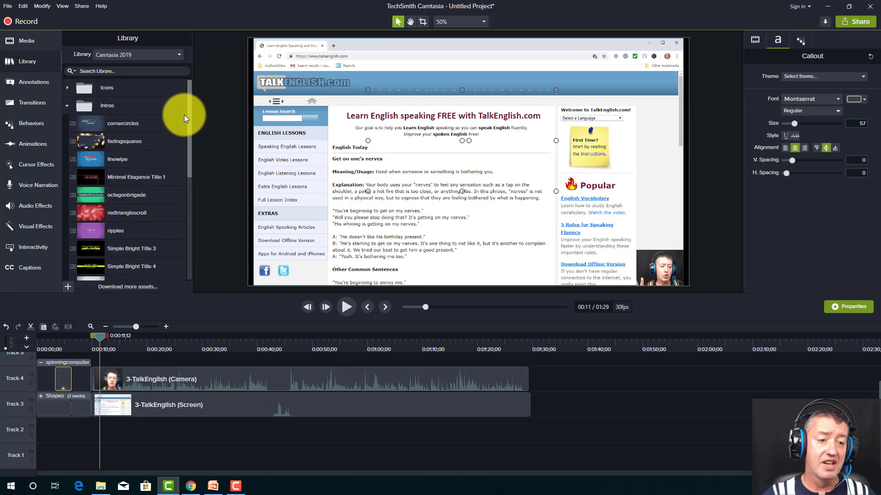
left_click(67, 104)
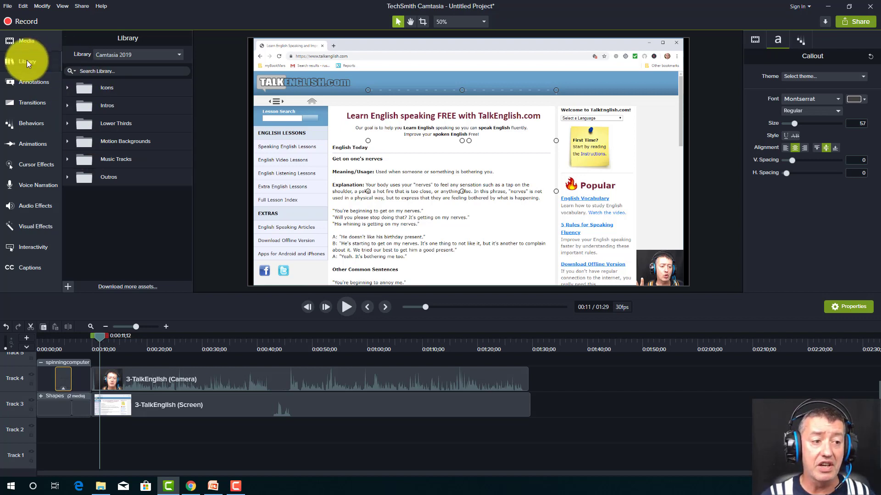
left_click(67, 160)
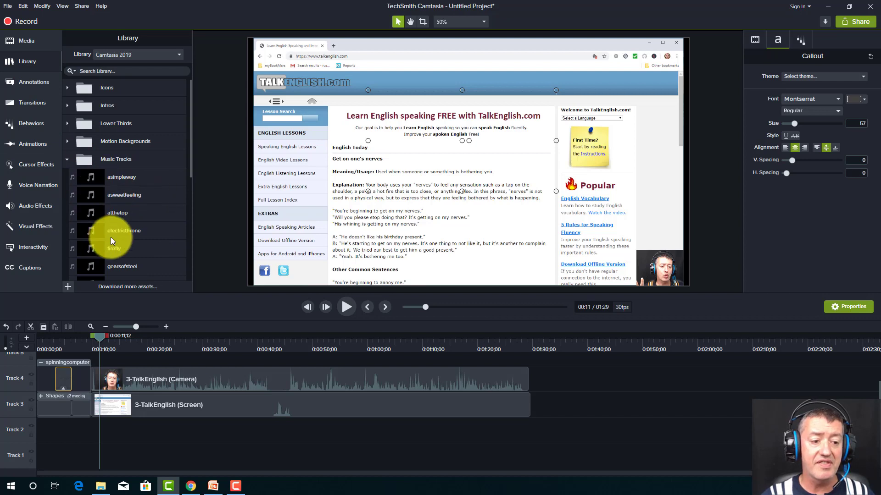
double_click(93, 269)
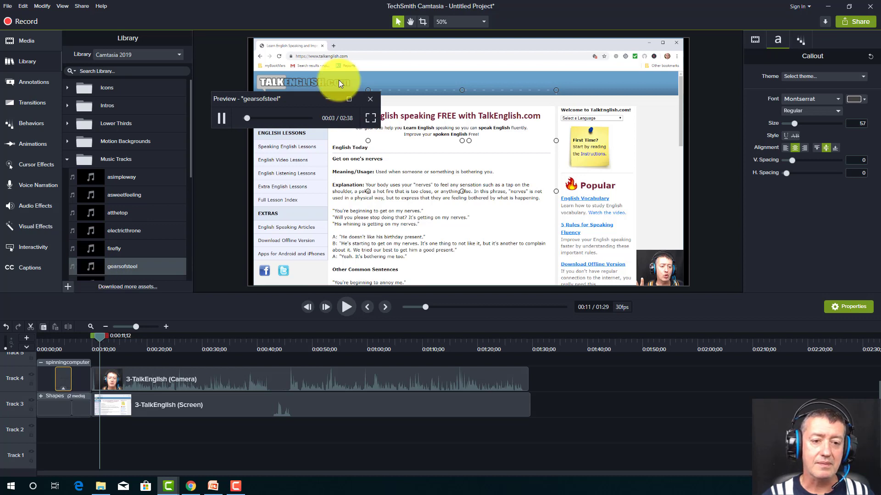
left_click(368, 98)
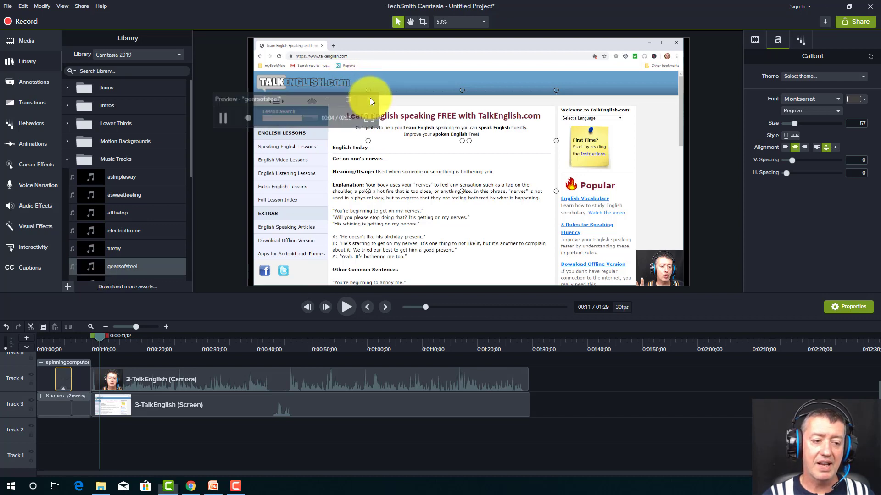
Step: Preview the asimpleway and firefly music tracks from the library, closing each preview
double_click(93, 178)
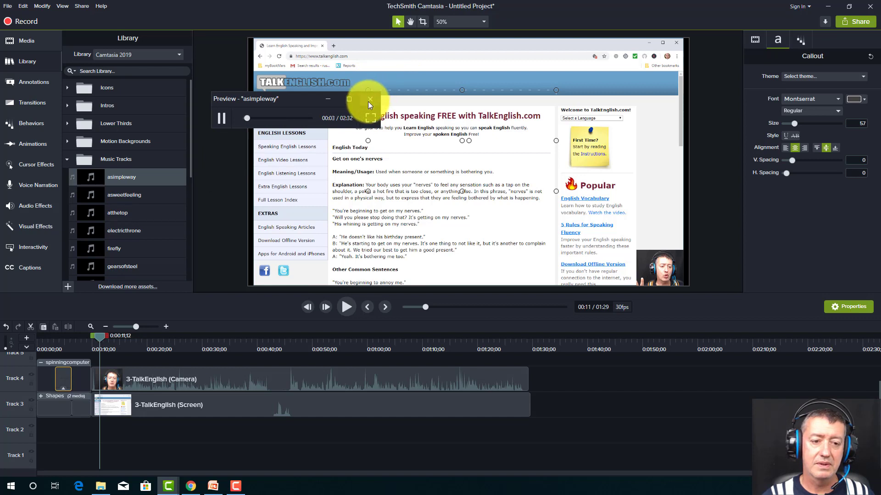
left_click(370, 100)
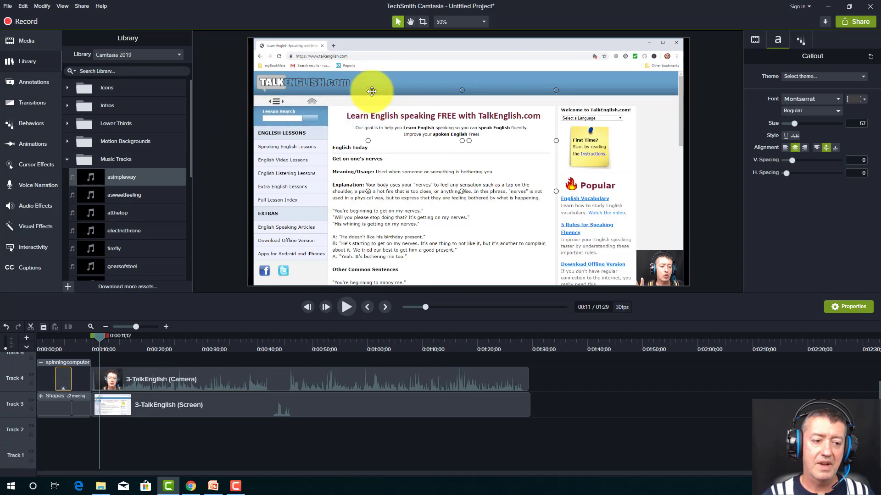
double_click(92, 247)
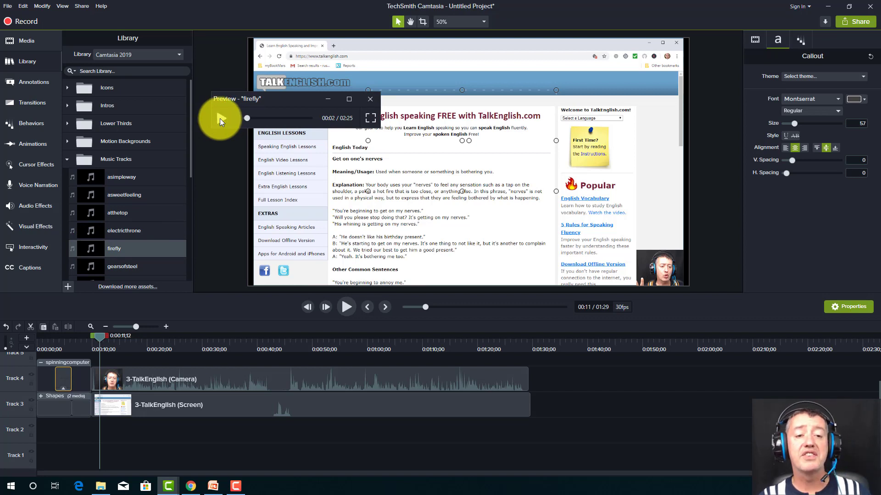
left_click(370, 100)
Step: Place the firefly music track at the start of Track 2 and play the timeline from the beginning through the intro
left_click_drag(84, 249, 41, 411)
left_click_drag(101, 334, 4, 342)
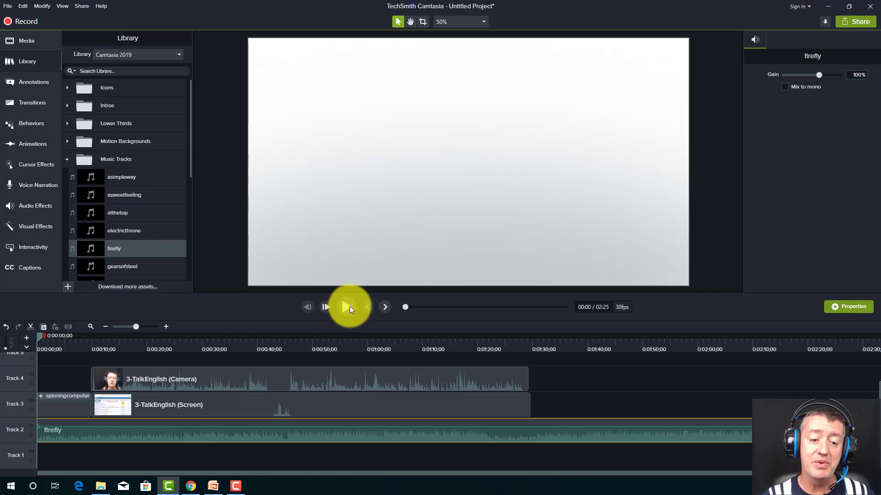
left_click(346, 307)
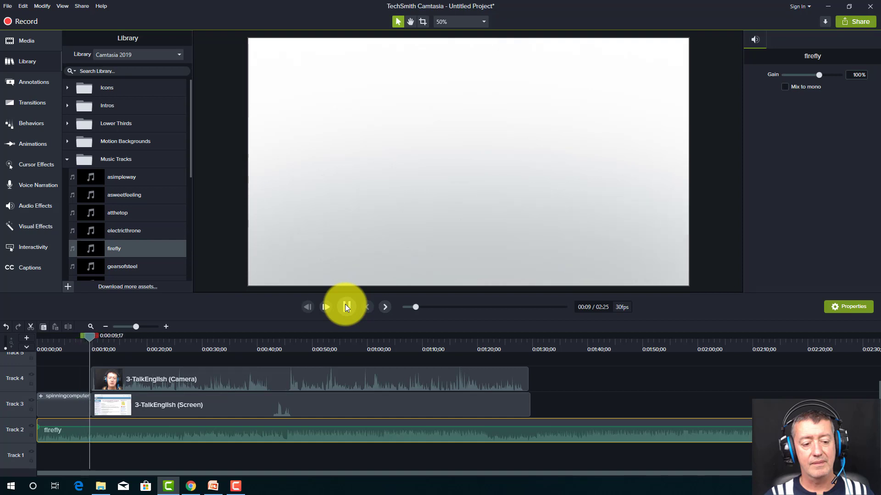
left_click(345, 305)
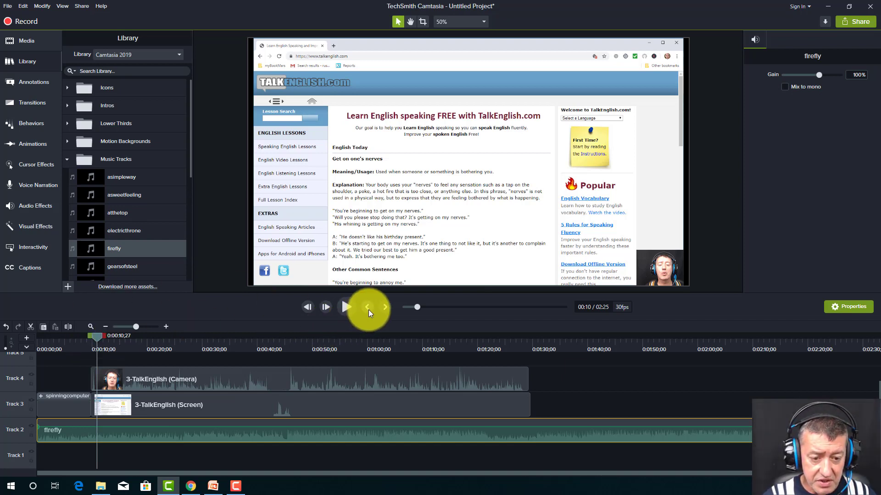
Step: Split the firefly music on Track 2 where the intro ends and delete the part after the split
left_click(368, 308)
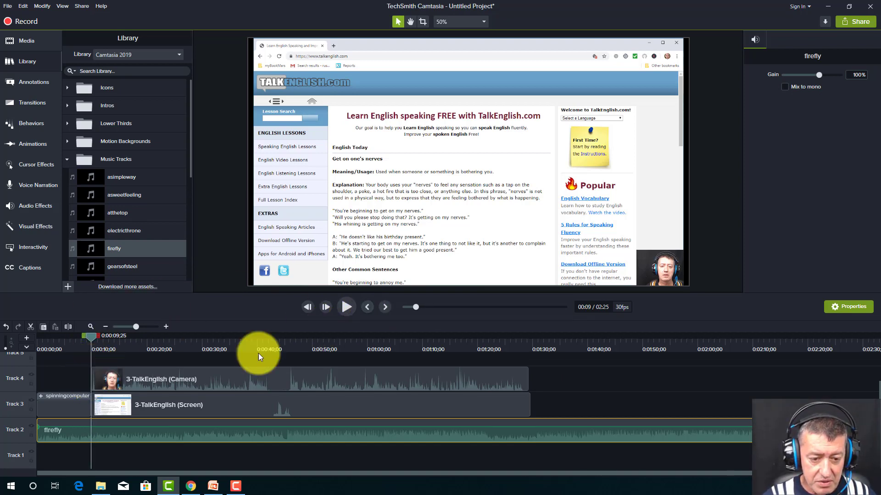
left_click(385, 307)
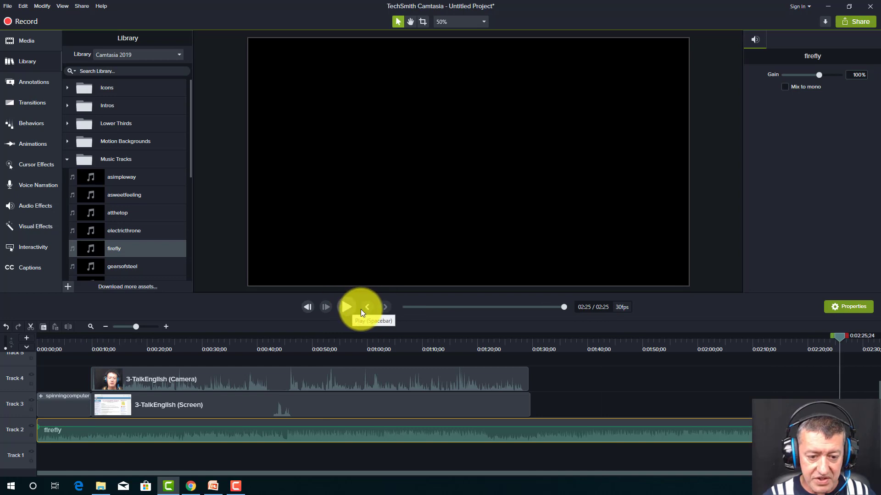
left_click(366, 308)
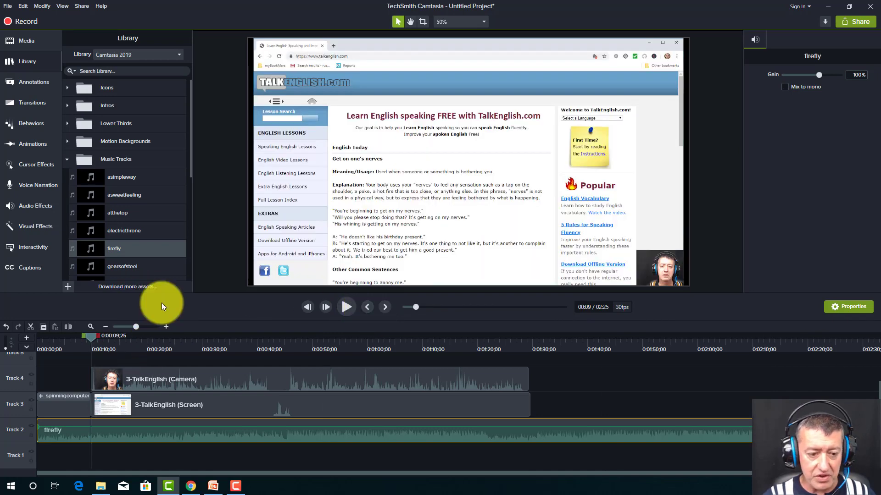
left_click_drag(90, 337, 196, 339)
left_click_drag(141, 343, 104, 337)
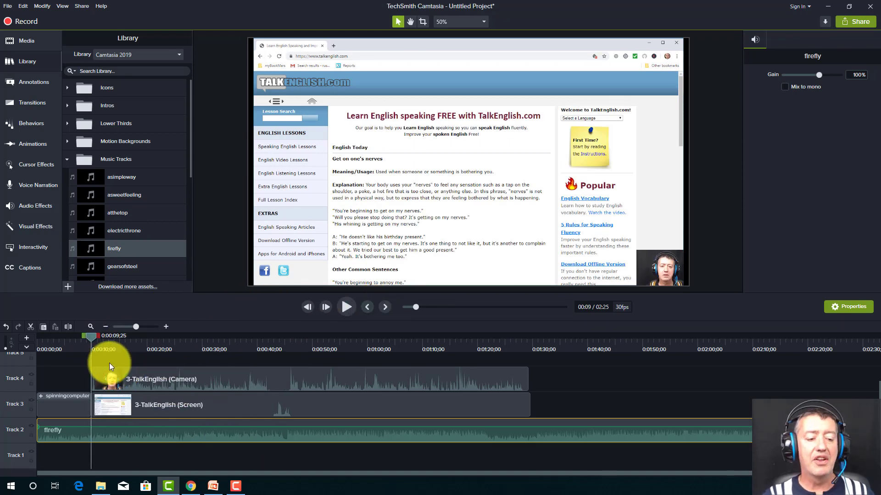
left_click(68, 327)
left_click(287, 434)
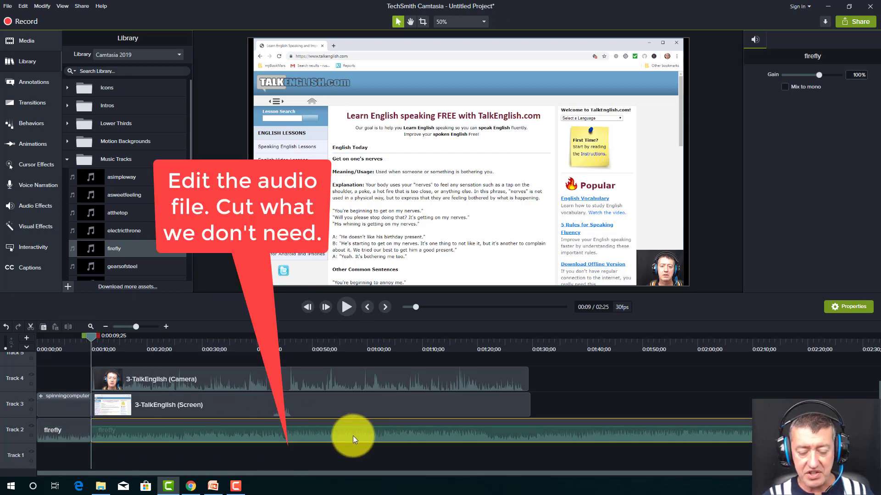
key("Delete")
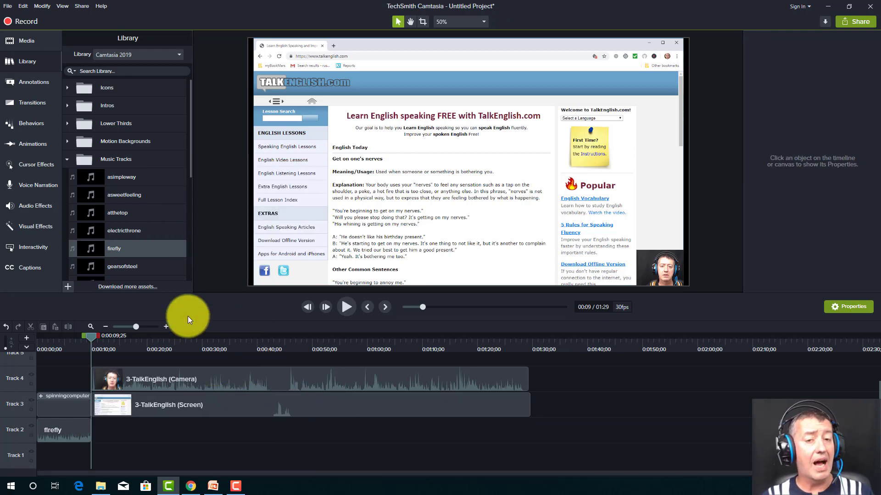
Step: Play the timeline from about 7 seconds across the transition from the intro to the TalkEnglish recording
left_click_drag(92, 337, 78, 337)
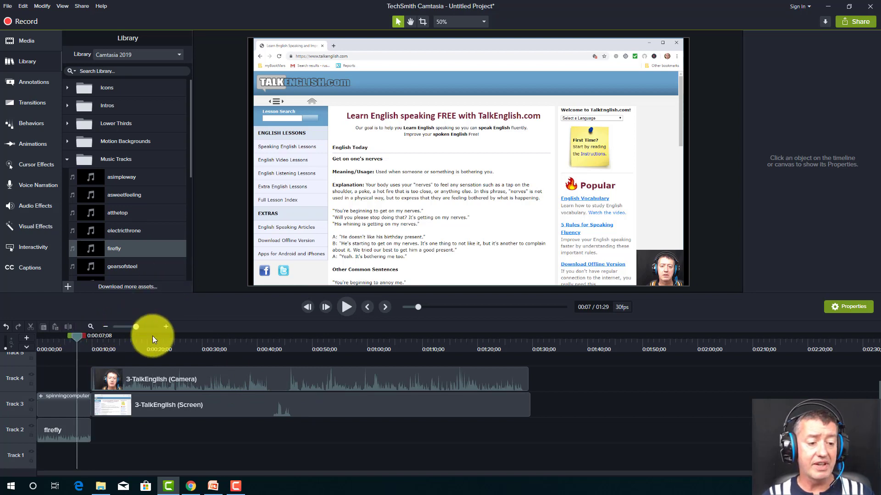
left_click(343, 305)
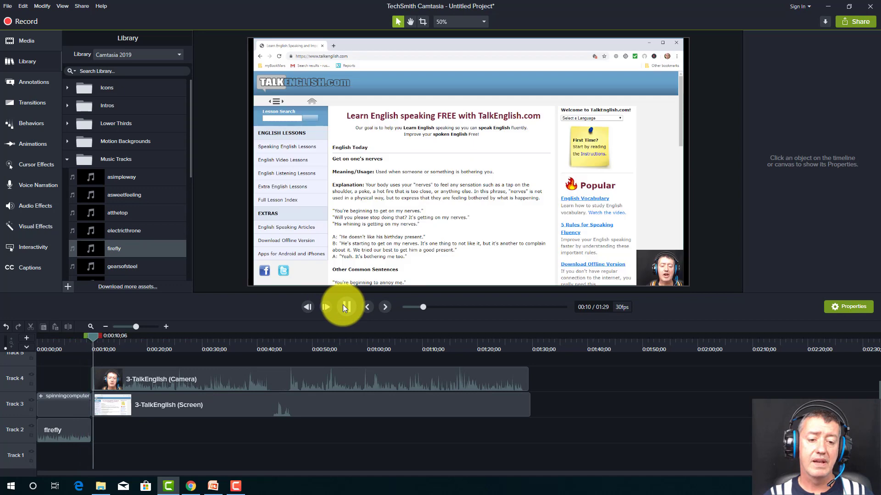
left_click(342, 305)
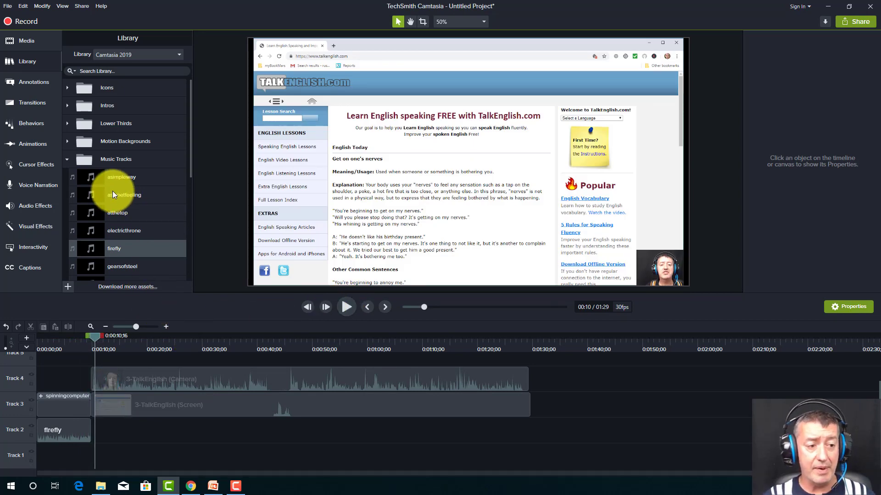
Step: Apply the Fade Out audio effect to the firefly clip on Track 2 and play the end of the intro
left_click(30, 207)
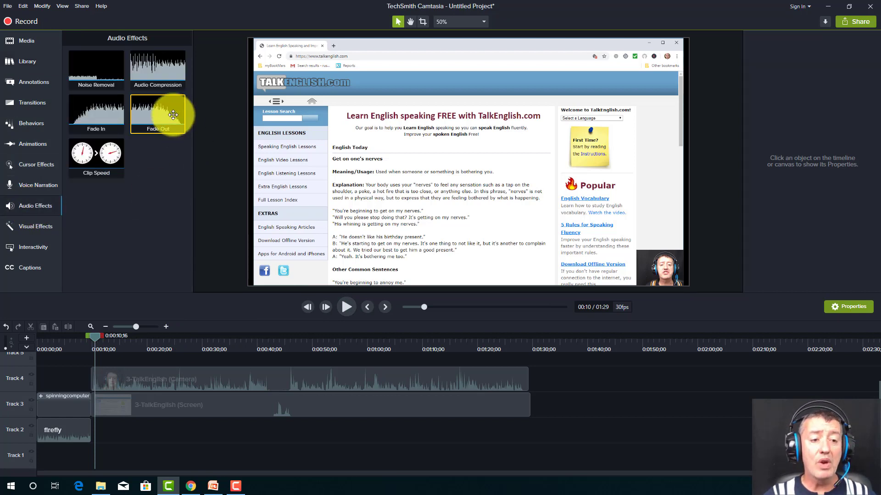
left_click(159, 124)
left_click_drag(159, 125, 78, 430)
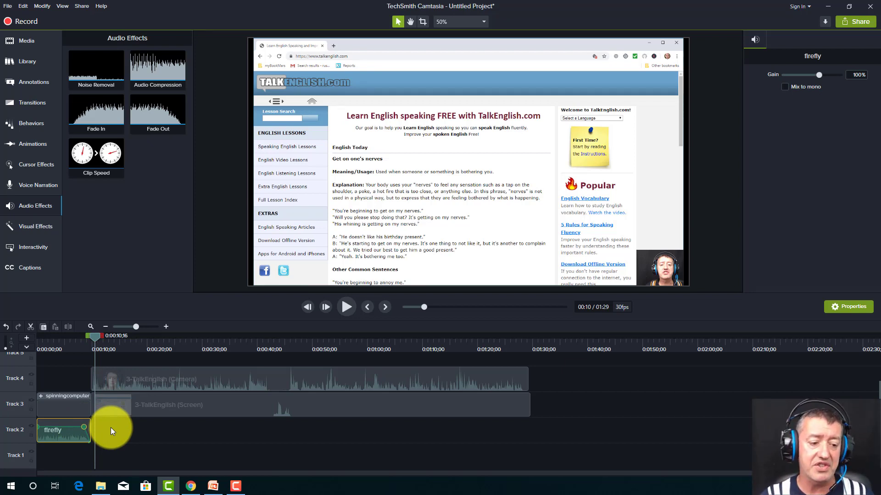
left_click_drag(98, 337, 66, 338)
left_click(348, 307)
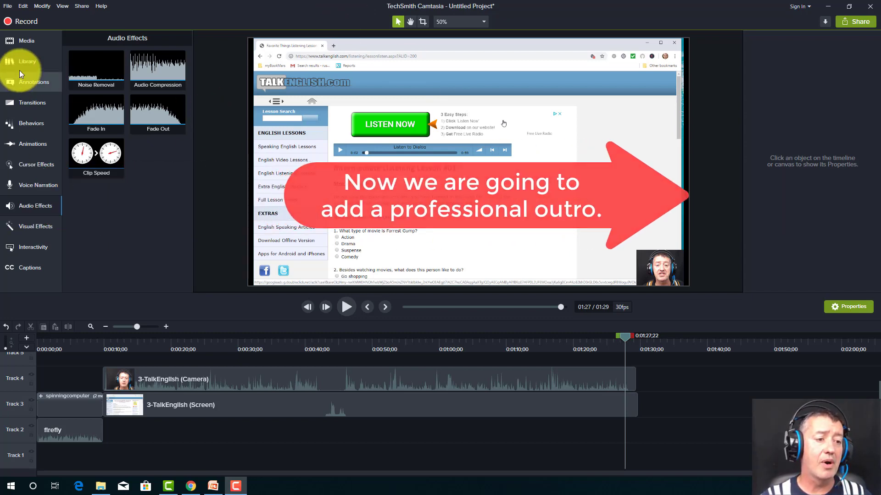
Step: Add the octagonbrigade intro from the library directly after the TalkEnglish camera clip on Track 4 as an outro
left_click(30, 62)
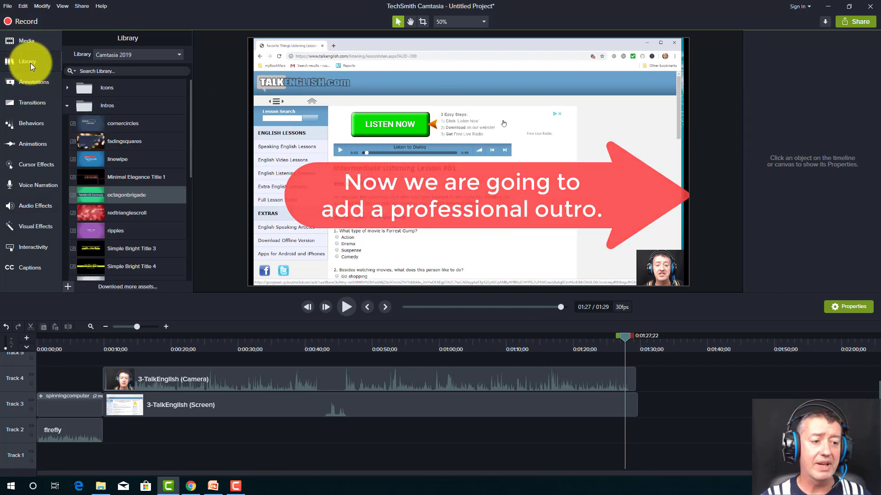
left_click(68, 106)
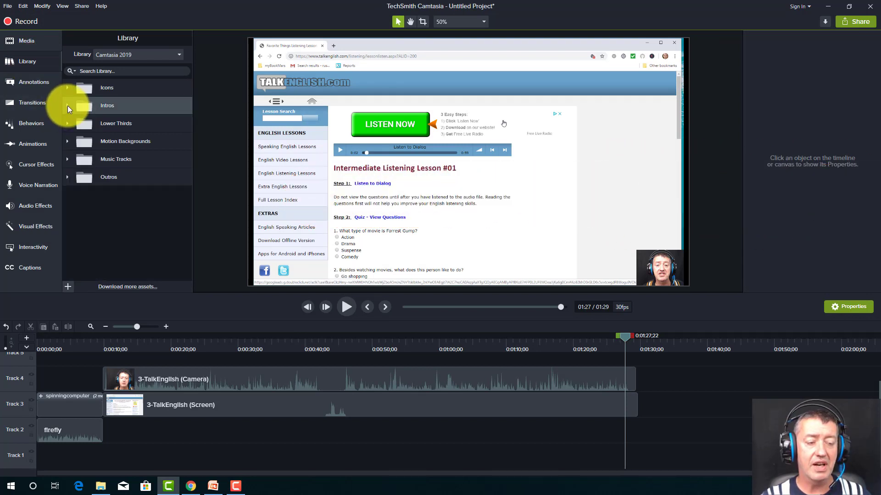
left_click(68, 105)
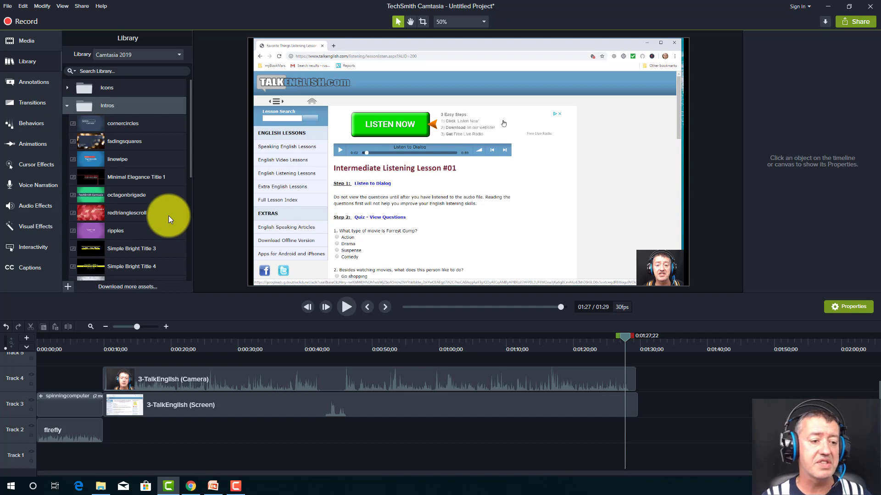
left_click_drag(86, 196, 636, 392)
Step: Replace the octagonbrigade title text with "Thank you" and play the ending from just before the outro
left_click_drag(624, 337, 667, 351)
double_click(573, 181)
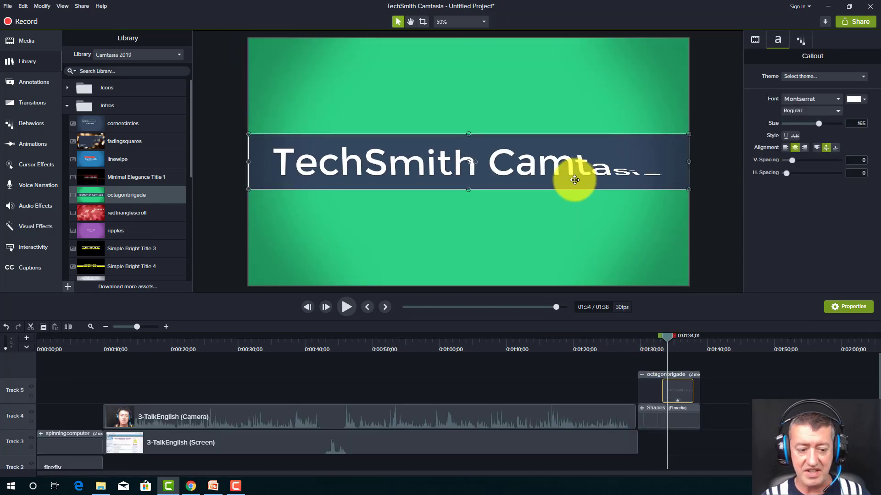
double_click(573, 181)
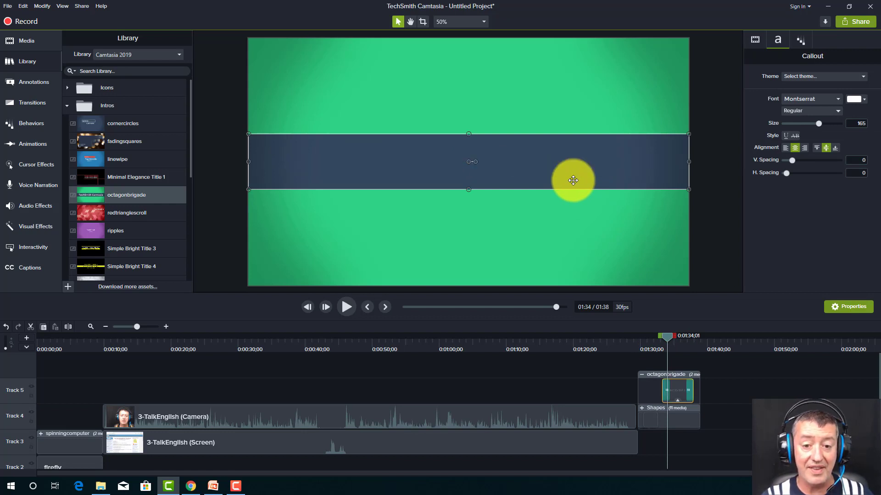
key("a")
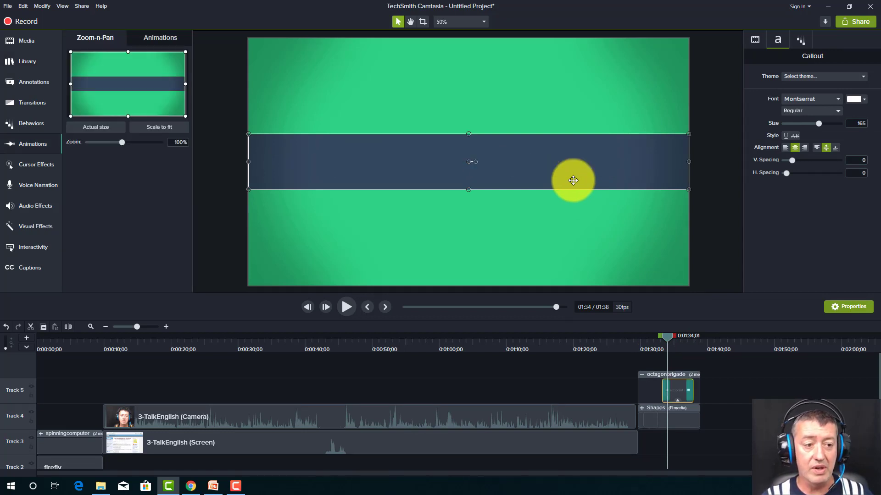
double_click(555, 185)
type("Thank you")
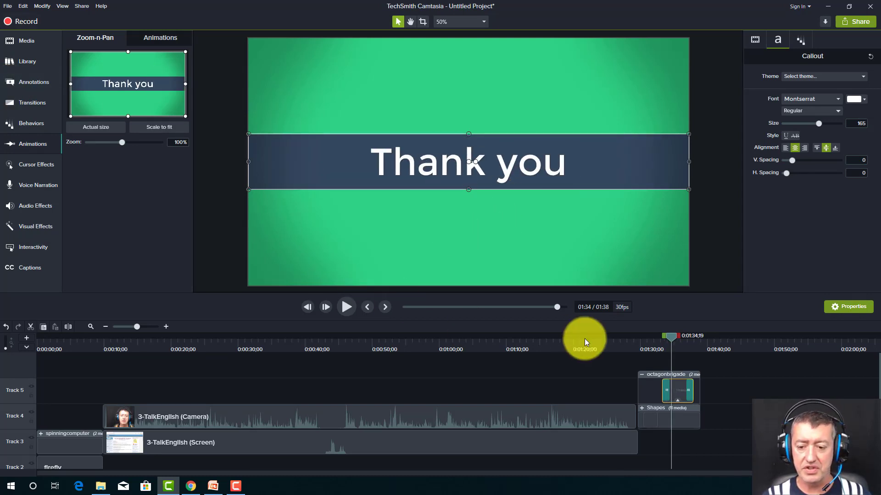
left_click_drag(672, 336, 632, 343)
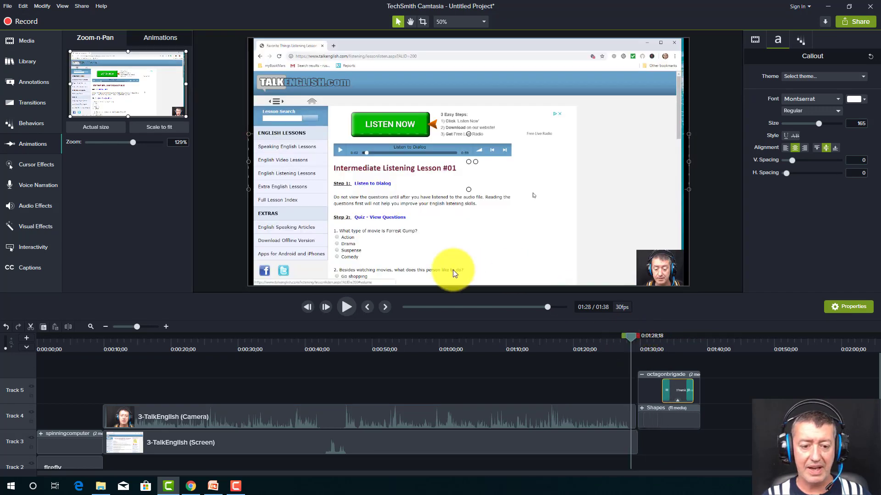
left_click(347, 307)
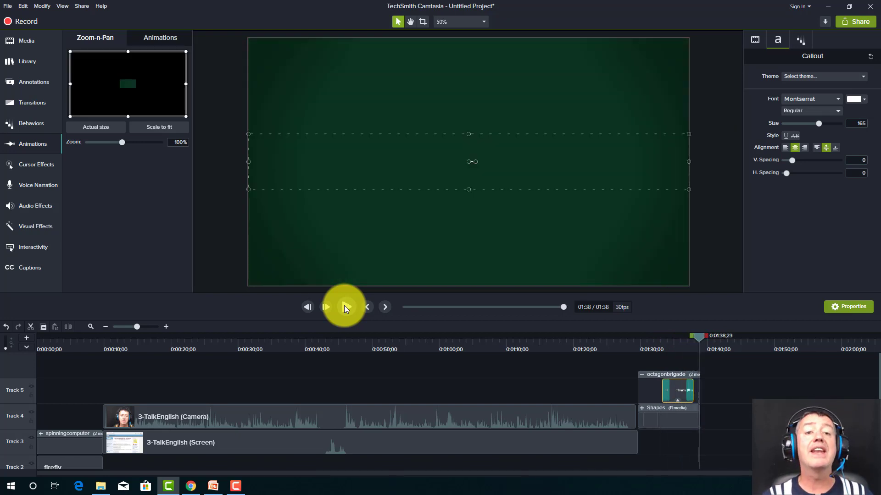
Step: Place the firefly music from the Media Bin on Track 3, directly after the screen clip and beneath the outro
left_click(26, 64)
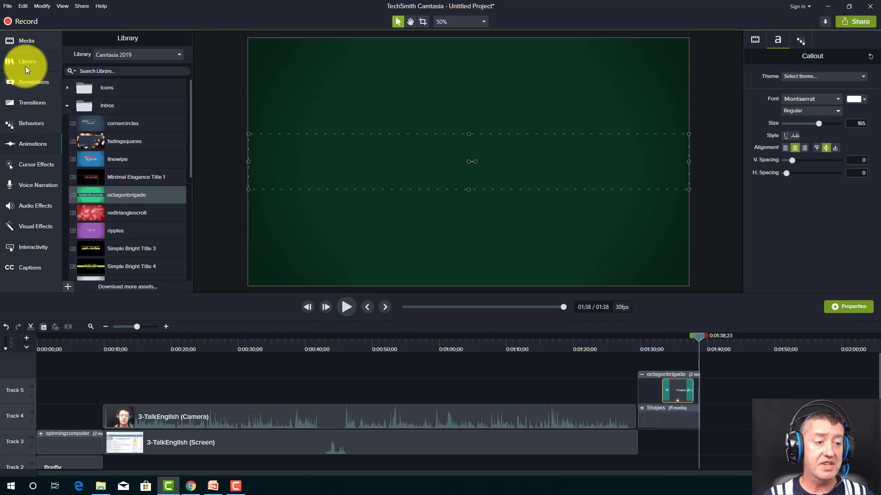
left_click(65, 106)
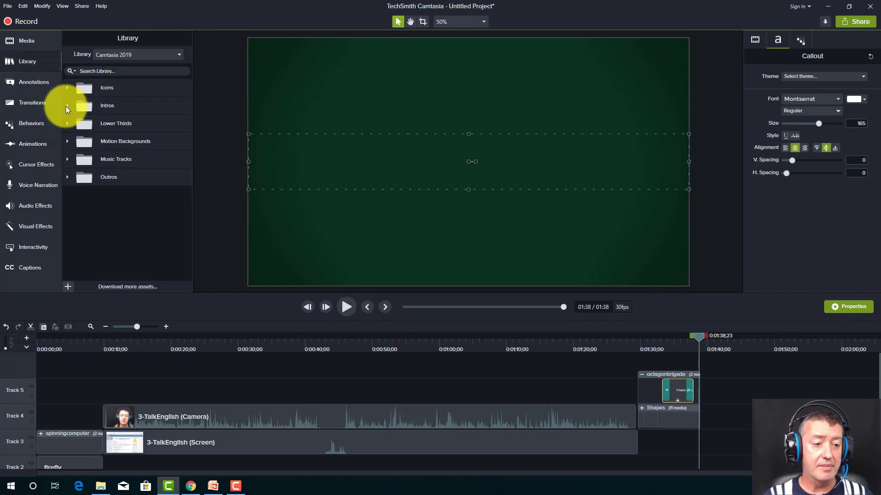
left_click(26, 41)
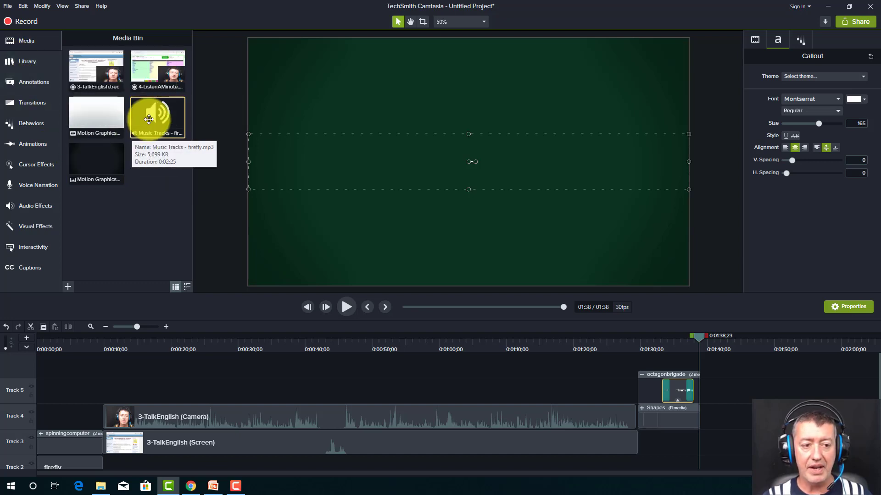
left_click_drag(158, 136, 638, 410)
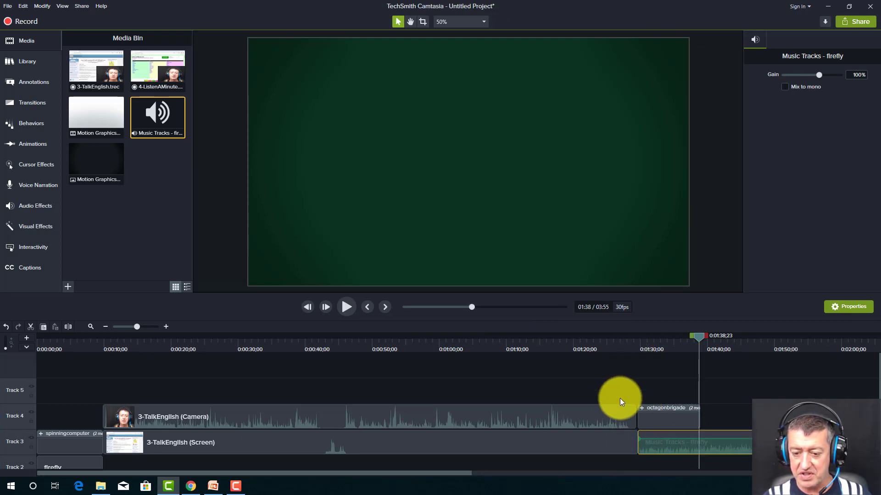
Step: Split the firefly music on Track 3 where the octagonbrigade outro ends and delete the part after the split
left_click(657, 417)
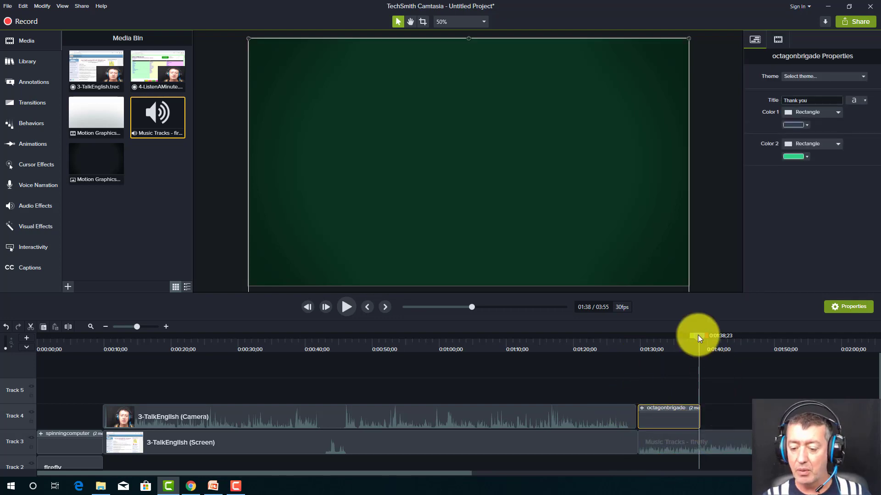
left_click_drag(697, 338, 700, 338)
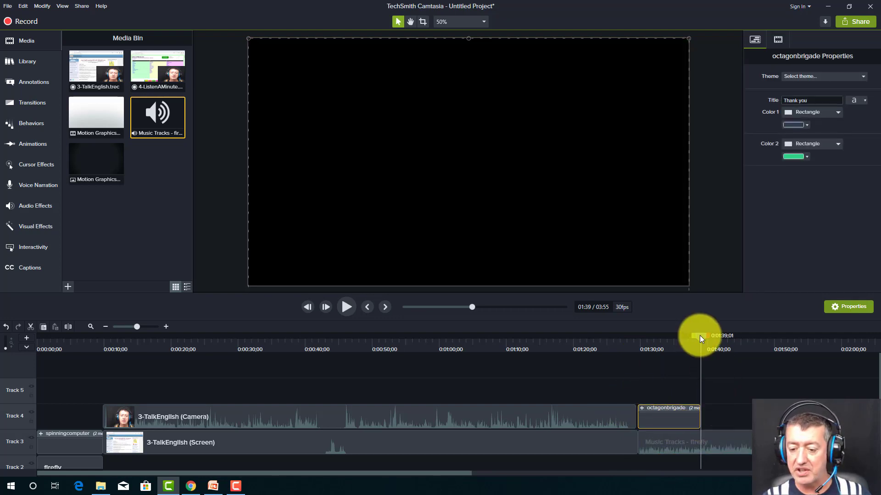
left_click(700, 448)
left_click(69, 327)
left_click(728, 438)
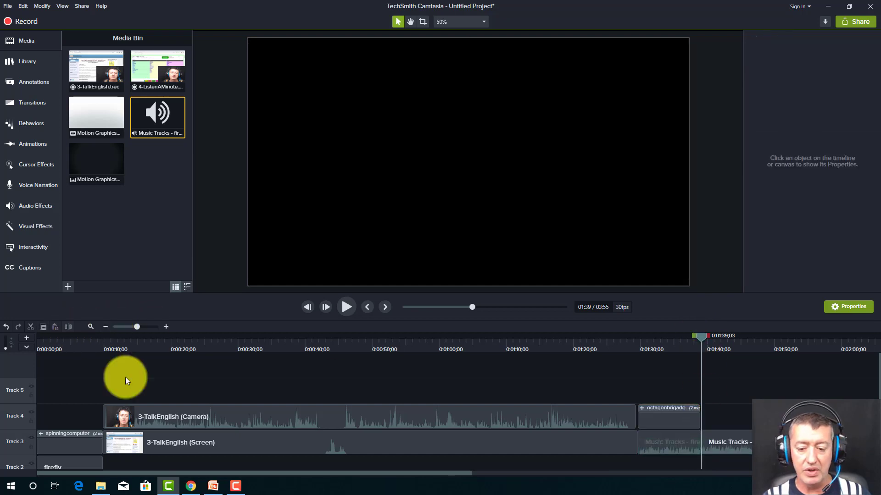
key("Delete")
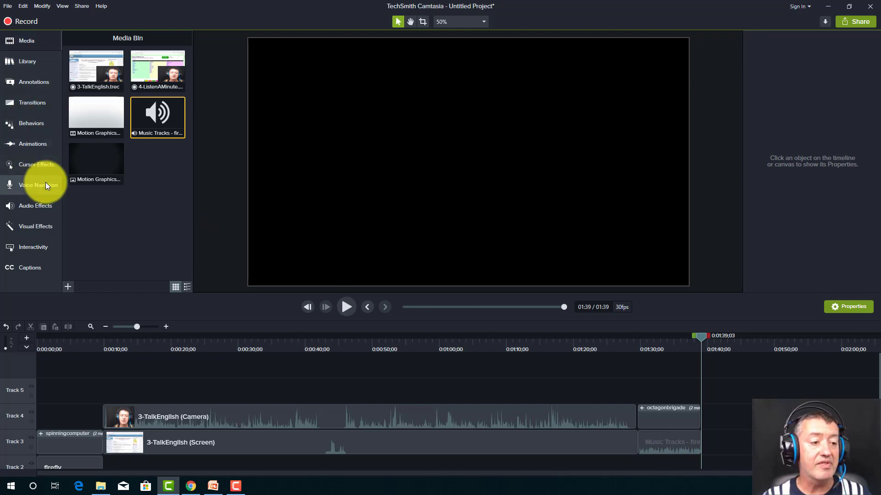
Step: Apply the Fade Out audio effect to the firefly music beneath the outro and play the ending from just before the octagonbrigade clip
left_click(37, 205)
left_click_drag(157, 112, 683, 442)
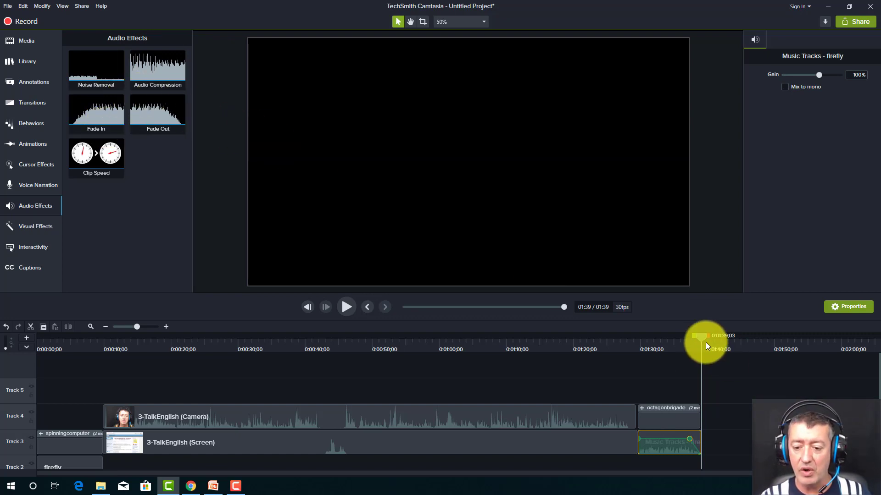
left_click_drag(700, 338, 560, 335)
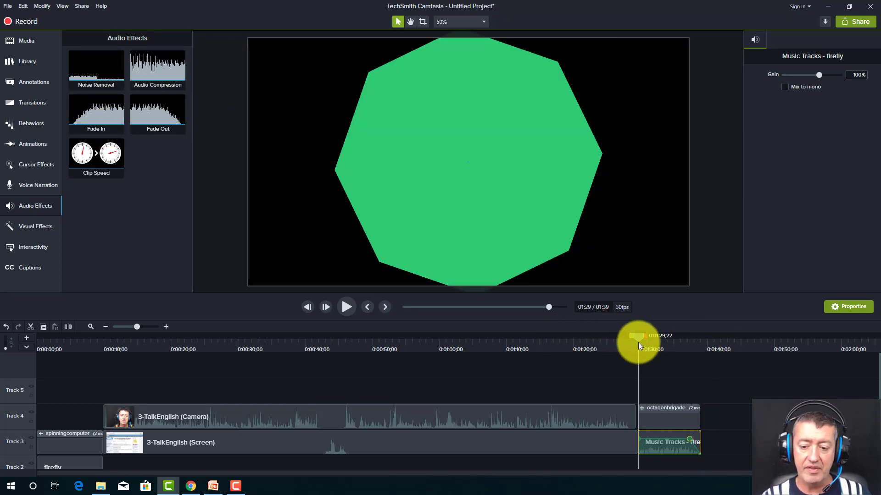
left_click_drag(640, 343, 620, 343)
left_click(344, 308)
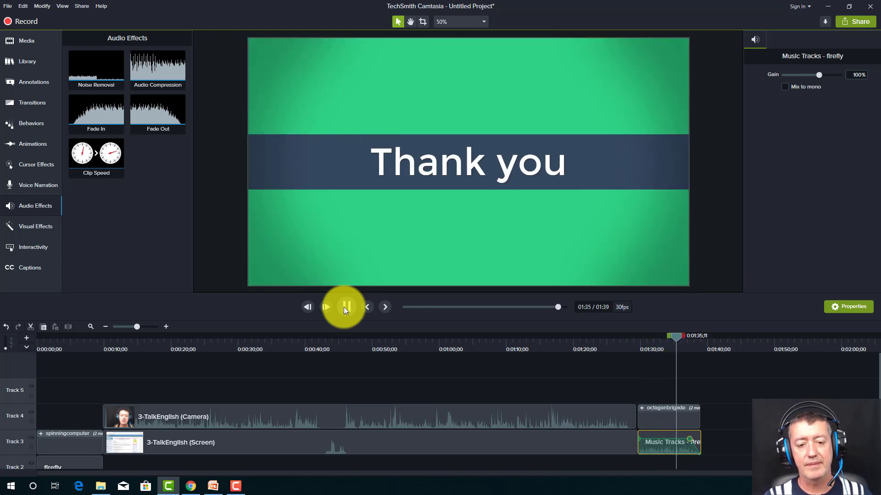
left_click(346, 307)
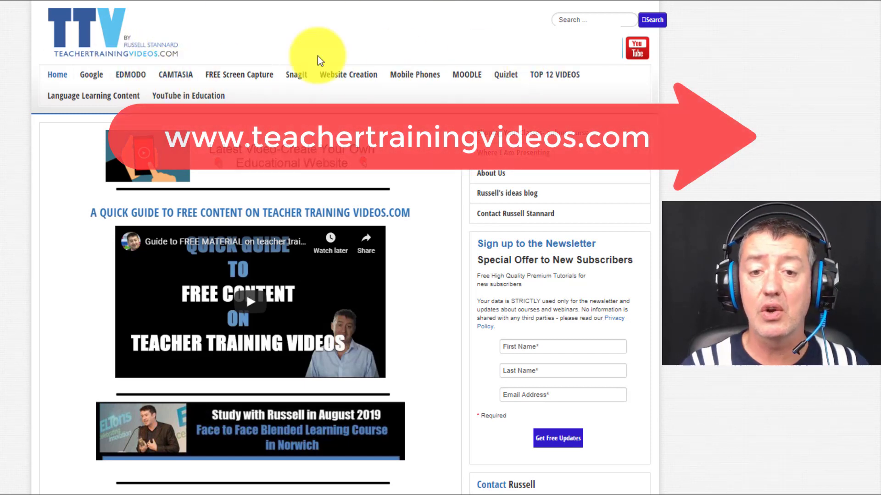
Step: Switch to the teachertrainingvideos.com website and view the Camtasia 2018 mini course page with its further learning links
left_click(183, 77)
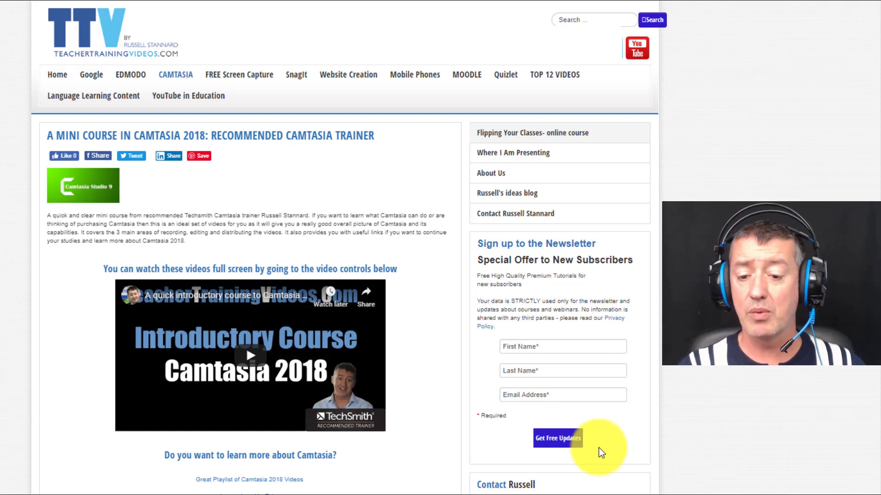
scroll(491, 279, "down", 5)
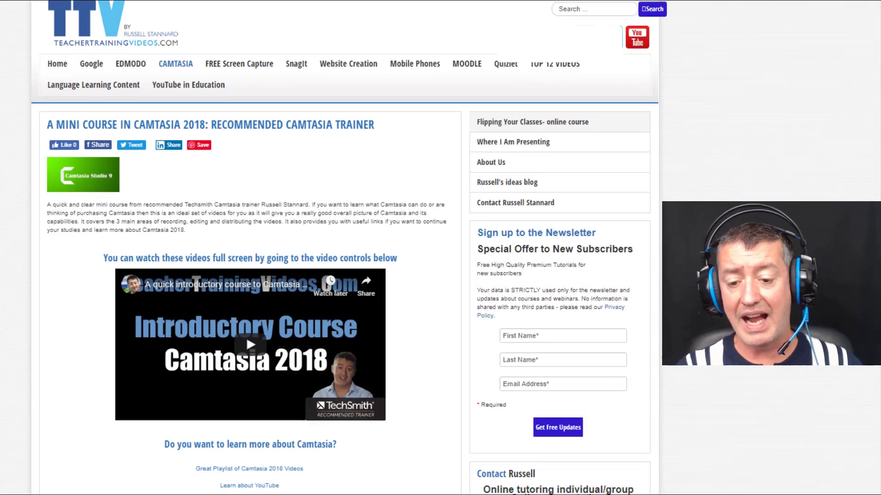